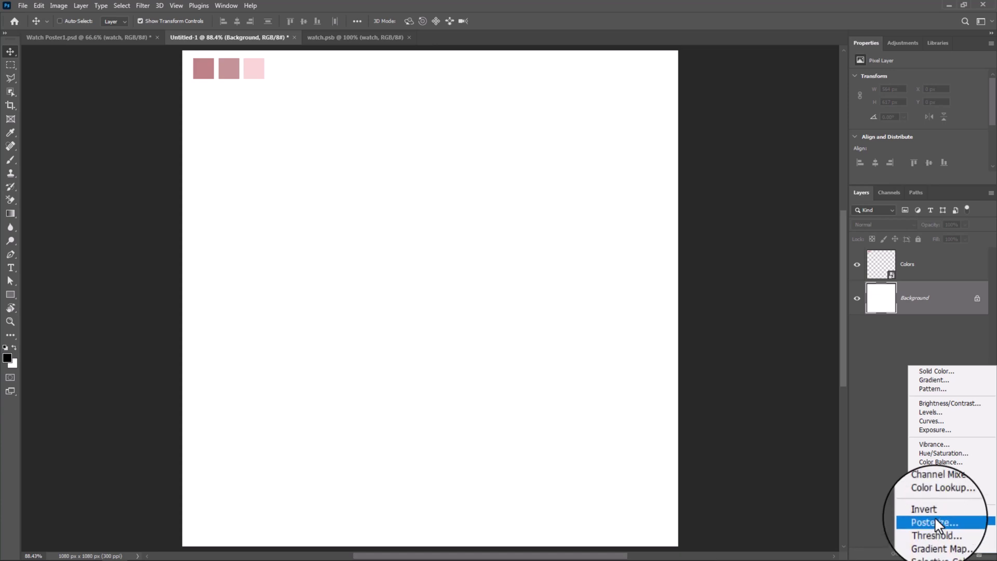
Add a Gradient Fill layer with the Basics black-to-white preset and open its Gradient Editor
left_click(939, 380)
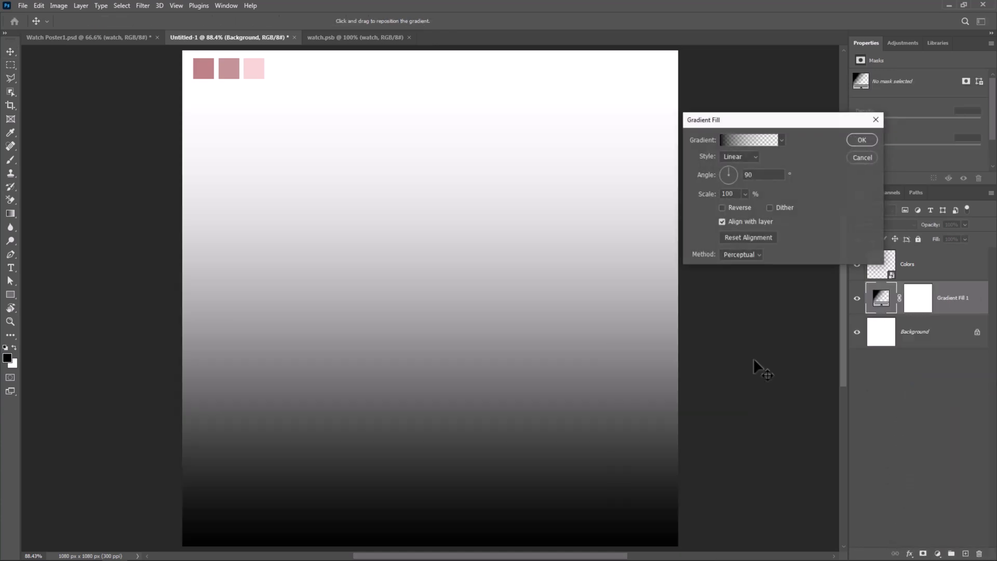
left_click(781, 140)
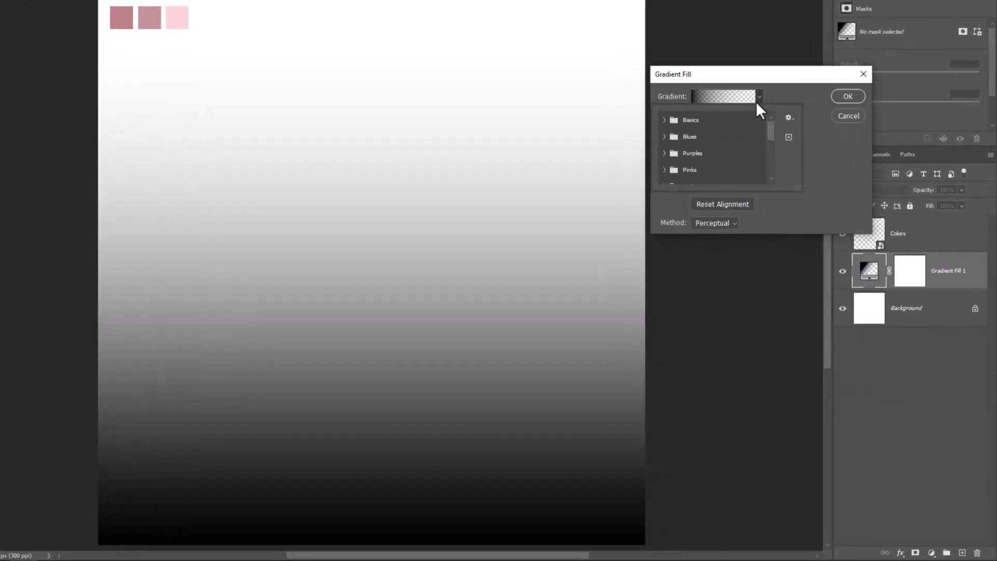
left_click(663, 118)
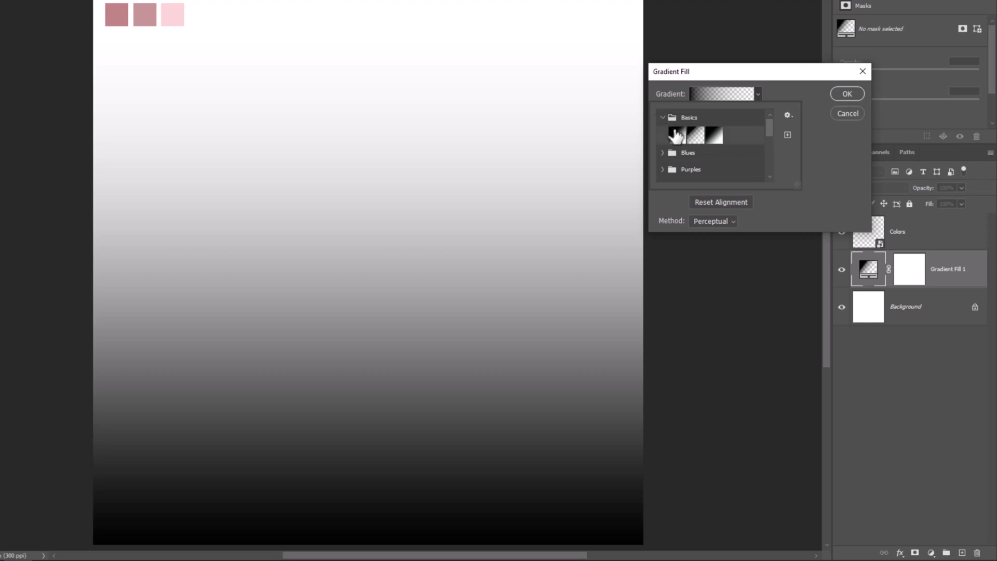
left_click(677, 135)
left_click(784, 94)
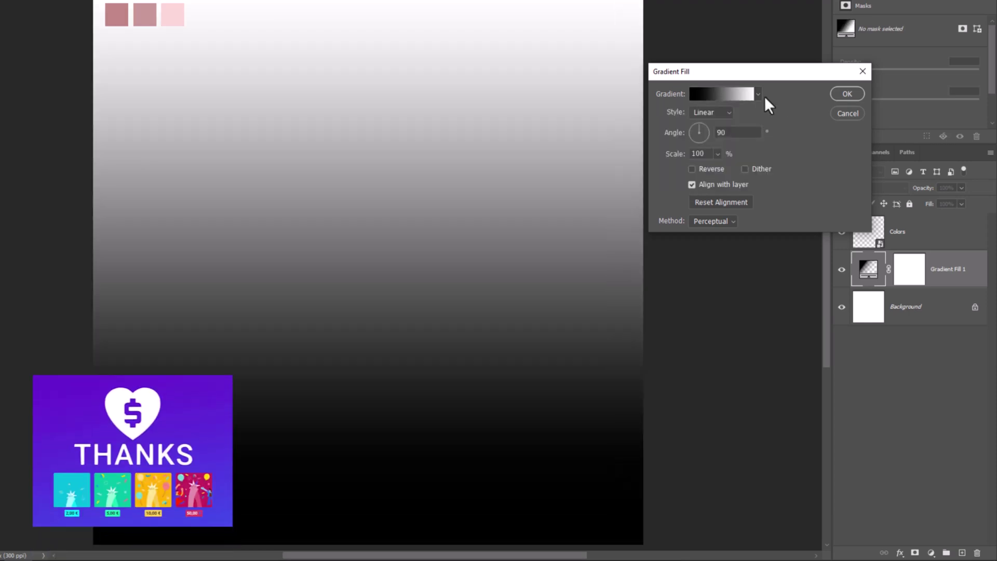
left_click(737, 98)
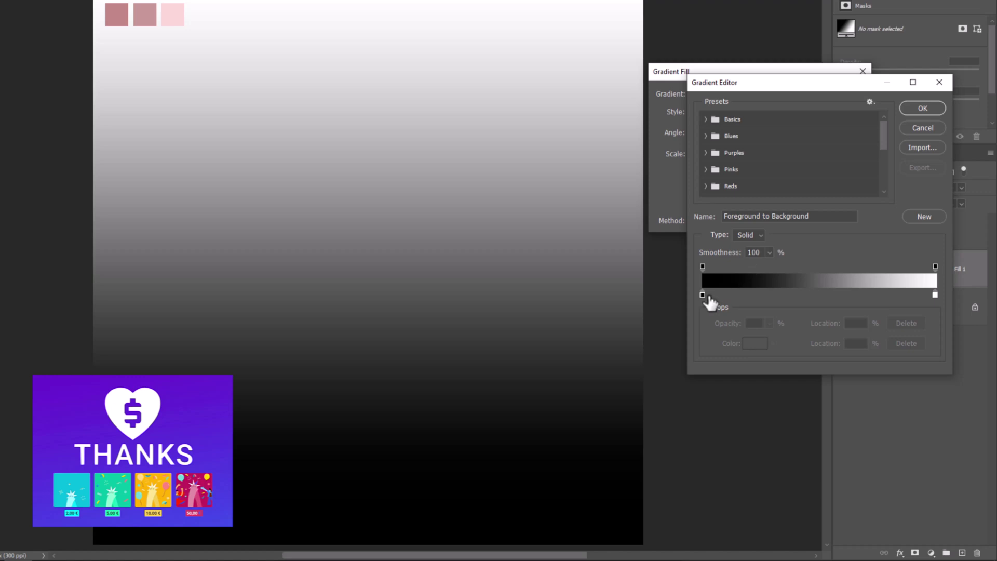
Sample light pink f9d8d6 for the right stop and dusty pink c49895 for the left stop
double_click(935, 294)
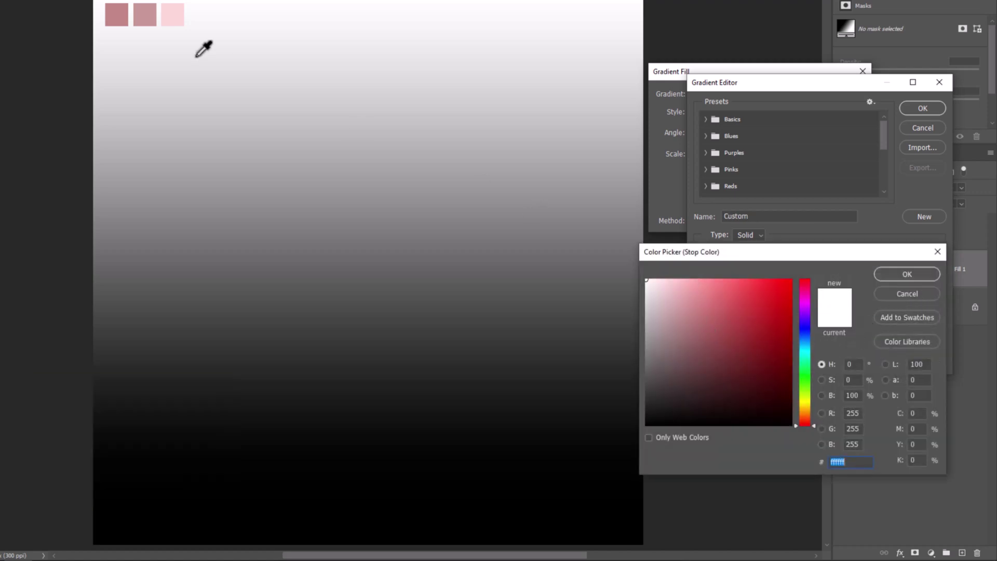
left_click(173, 16)
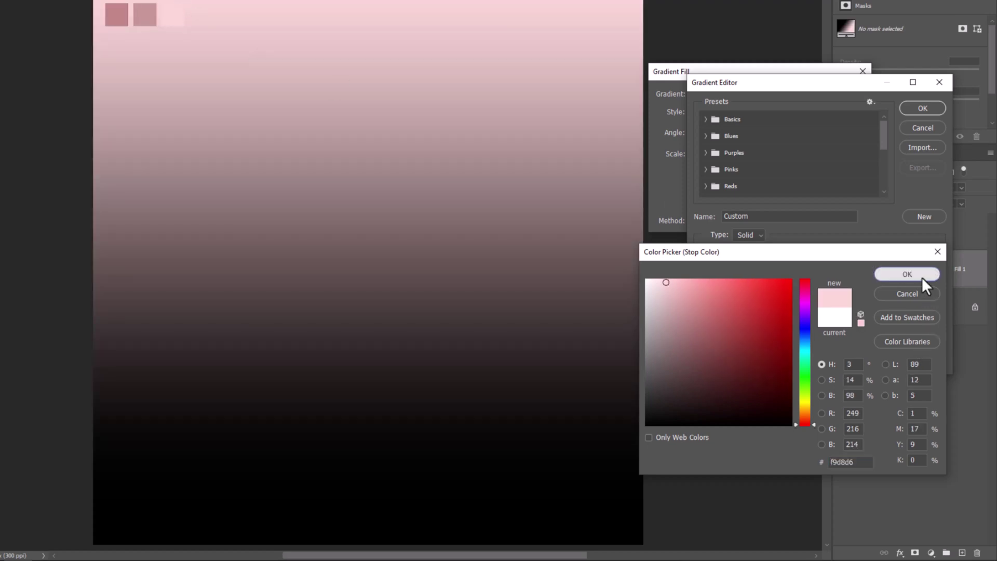
left_click(921, 275)
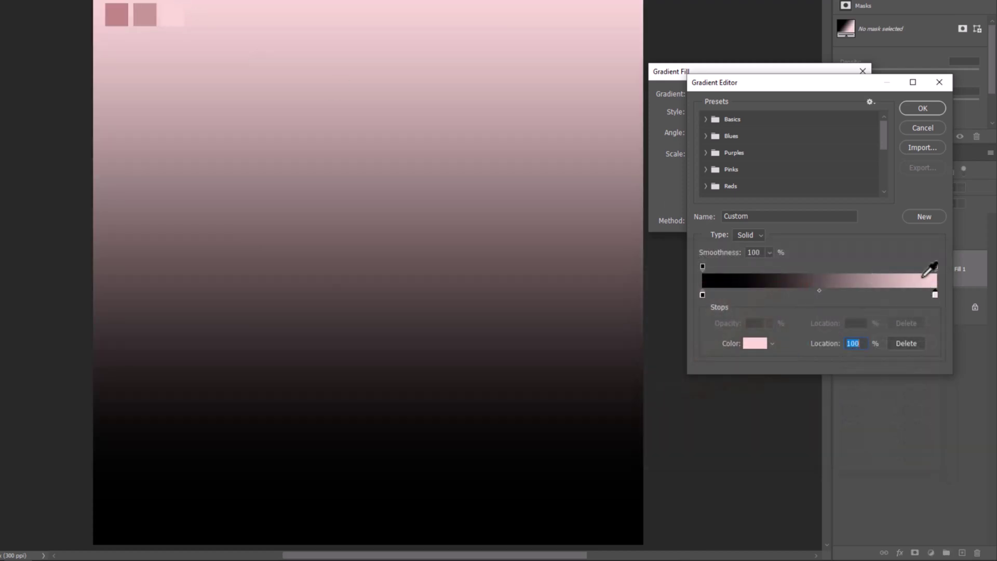
double_click(703, 295)
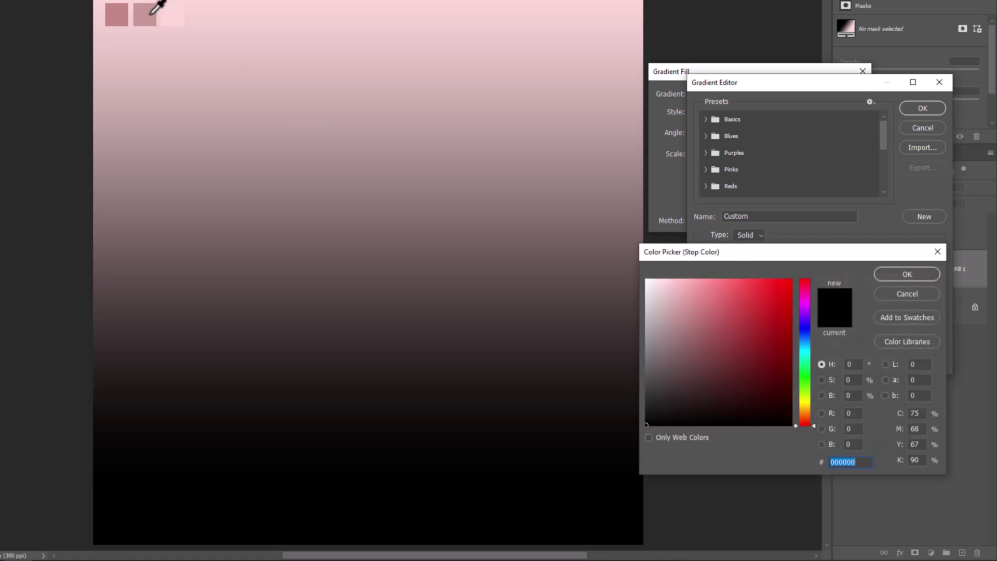
left_click(152, 12)
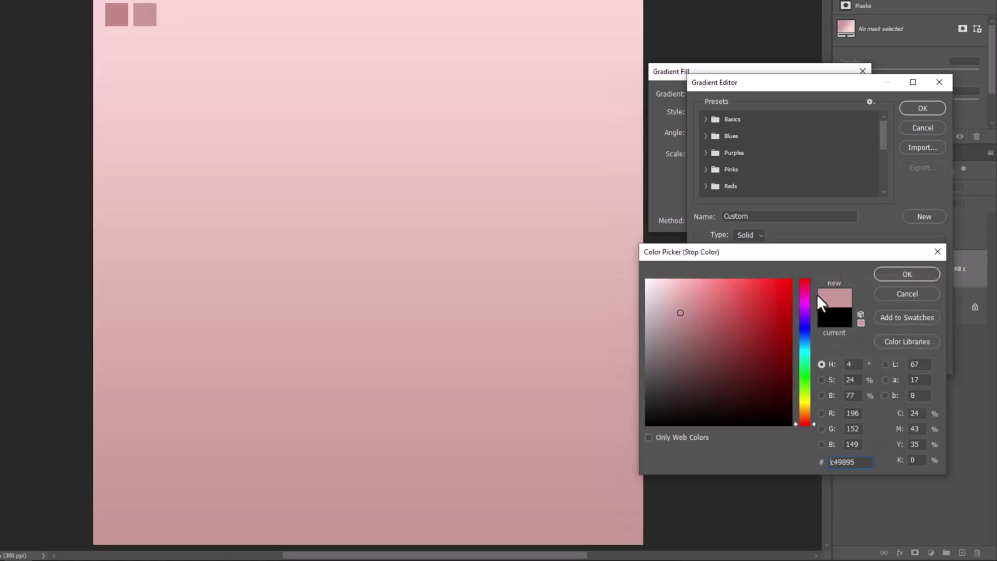
left_click(893, 271)
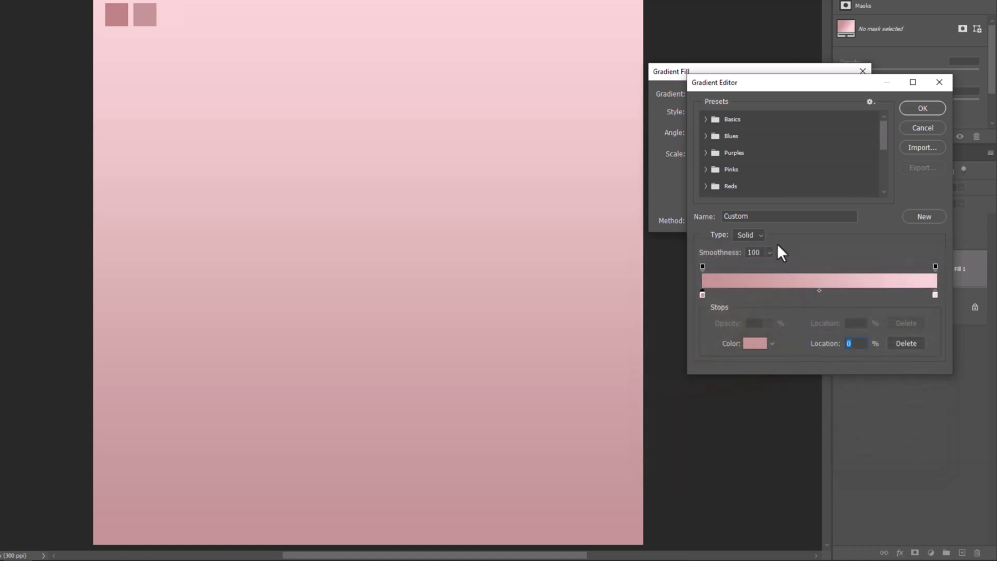
left_click(915, 109)
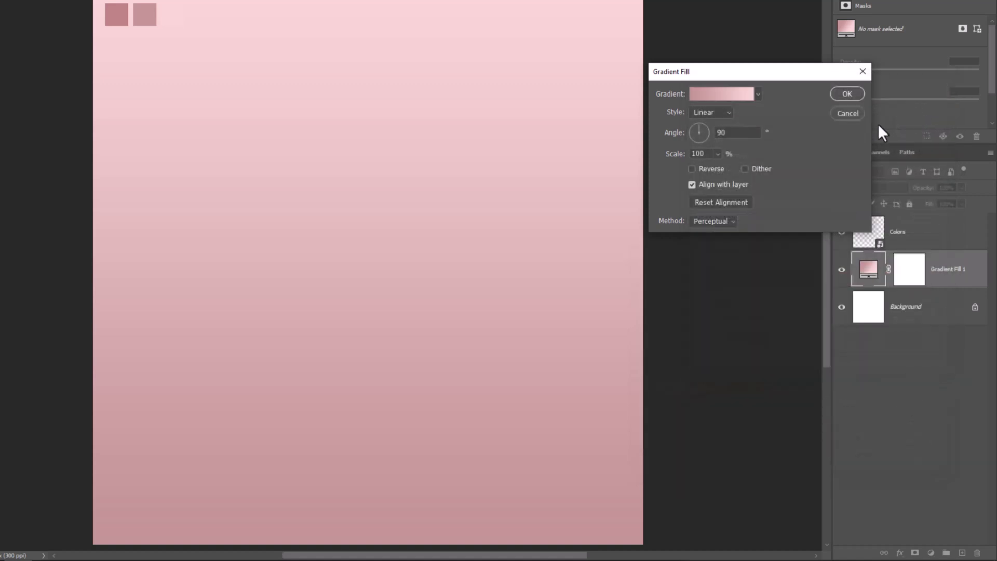
Make the gradient a reversed Radial style at about 190% scale, recentred on the canvas
left_click(721, 115)
left_click(703, 133)
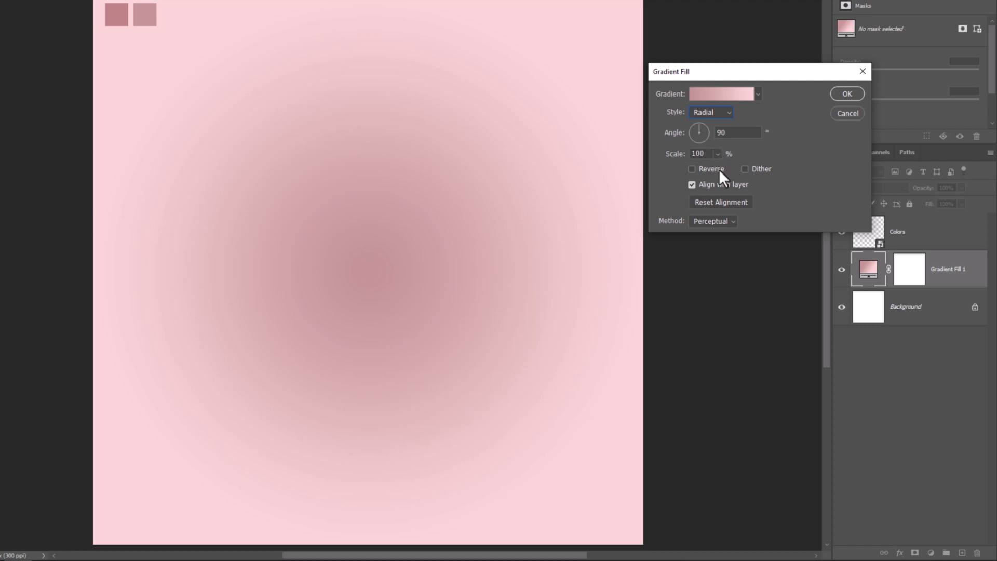
left_click(691, 169)
left_click_drag(381, 262, 400, 270)
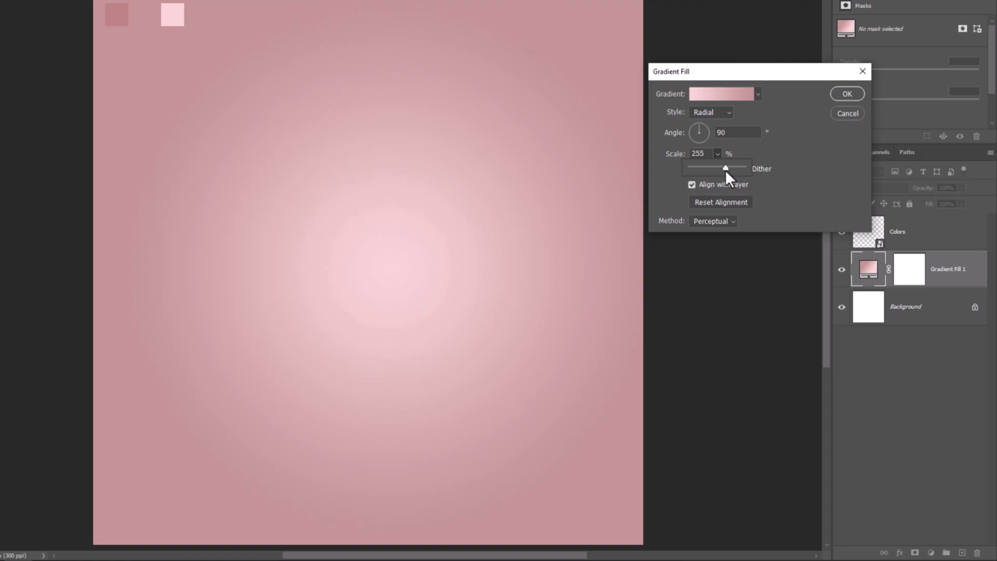
left_click_drag(725, 169, 722, 167)
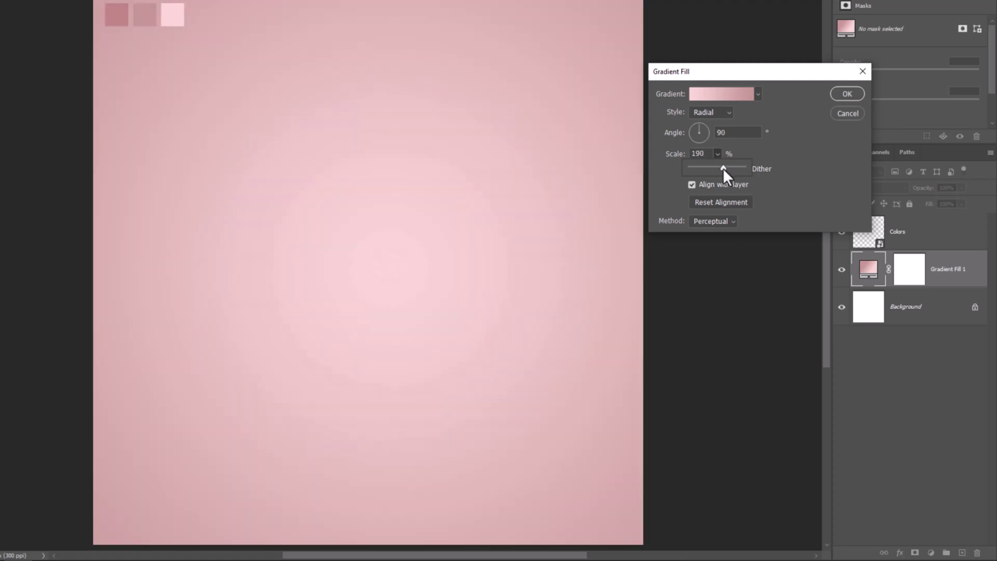
left_click(847, 94)
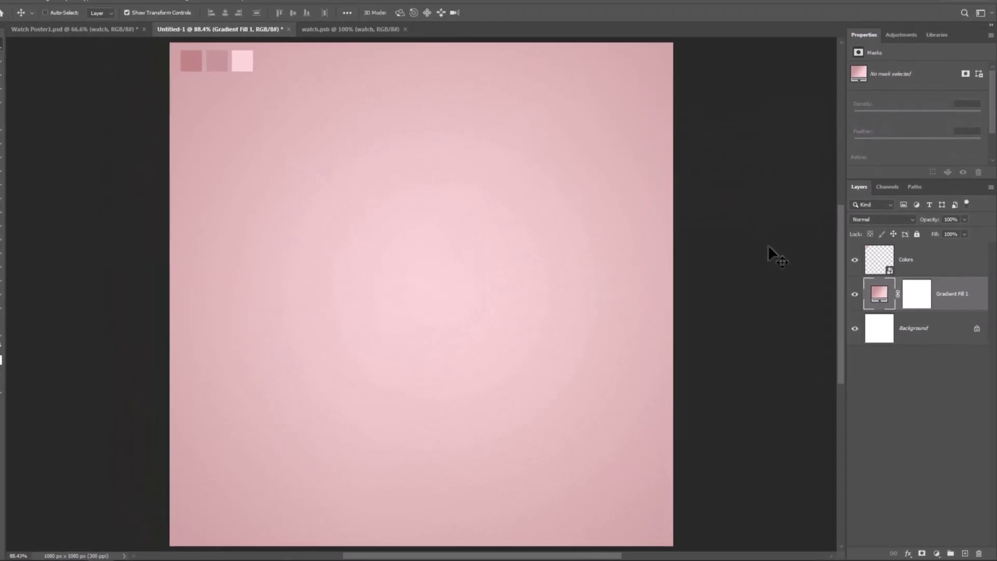
Bring the watch layer from watch.psb into Untitled-1 and scale it to about 392 × 428 px
left_click(350, 30)
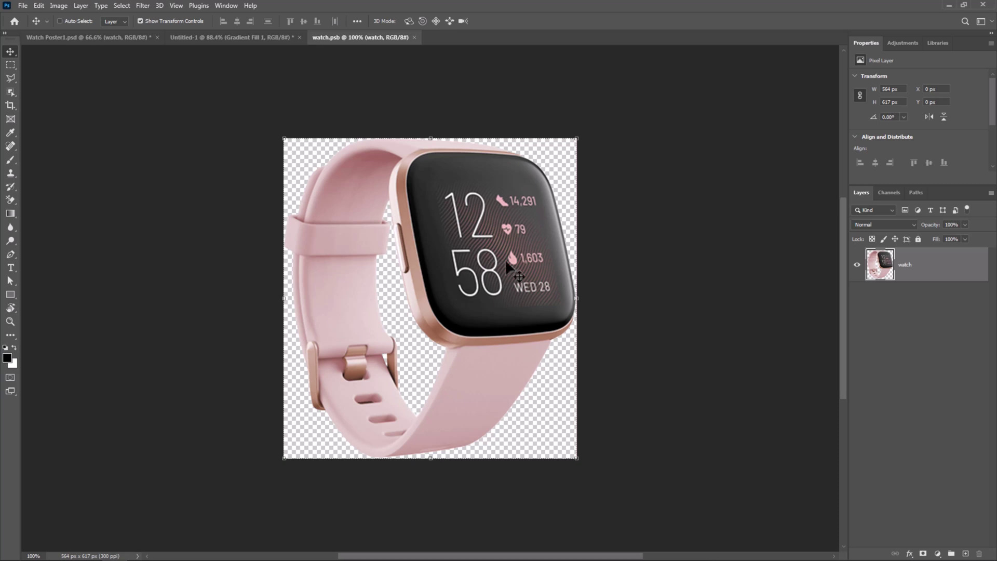
left_click_drag(505, 262, 441, 311)
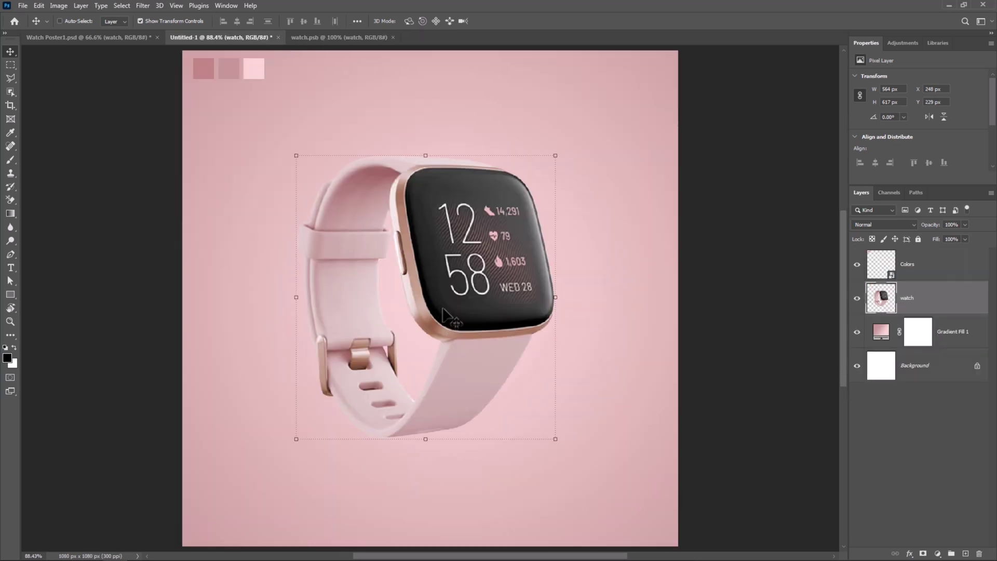
key("ctrl+t")
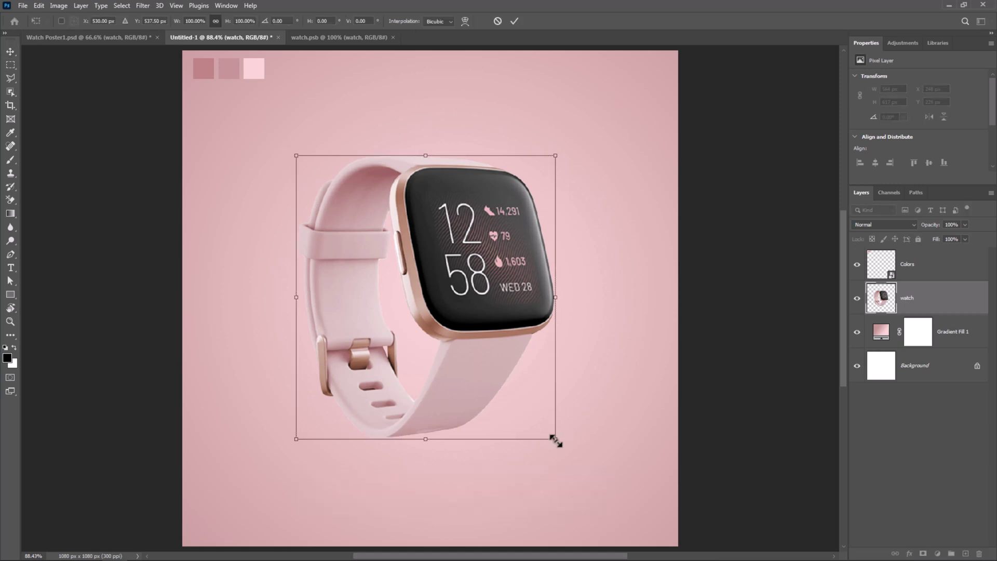
left_click_drag(554, 440, 514, 398)
key("Return")
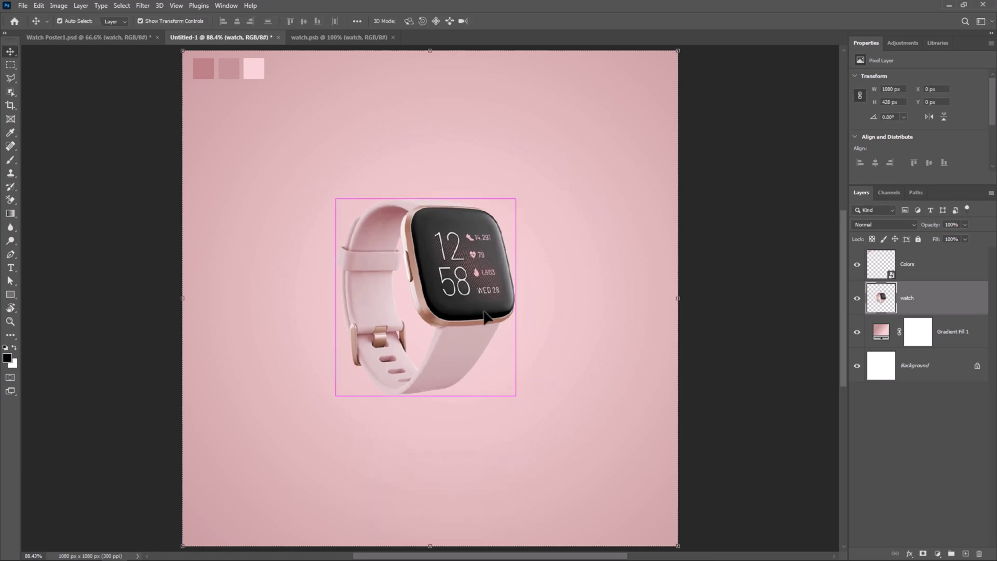
Centre the watch vertically and horizontally on the canvas, then deselect
key("ctrl+a")
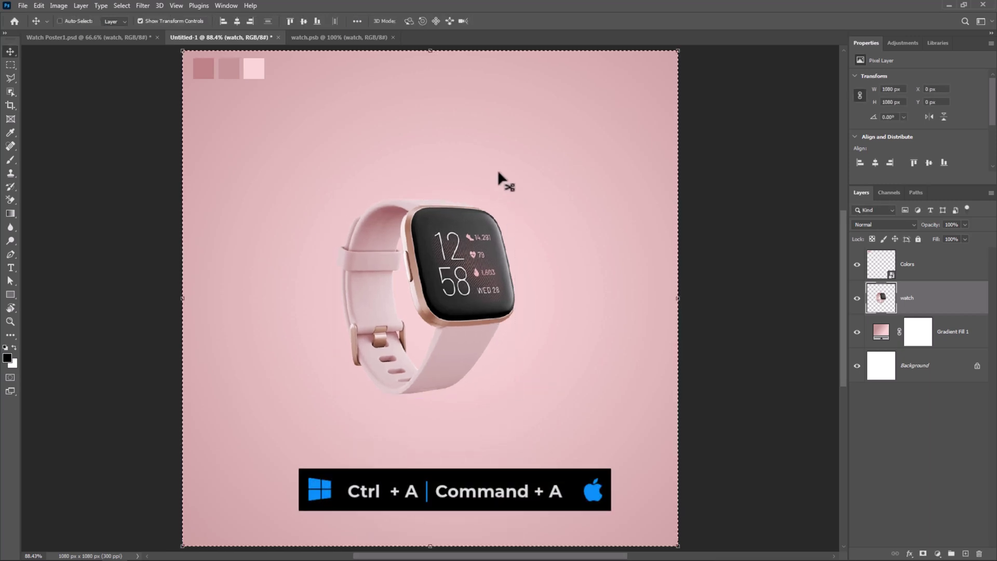
left_click(300, 21)
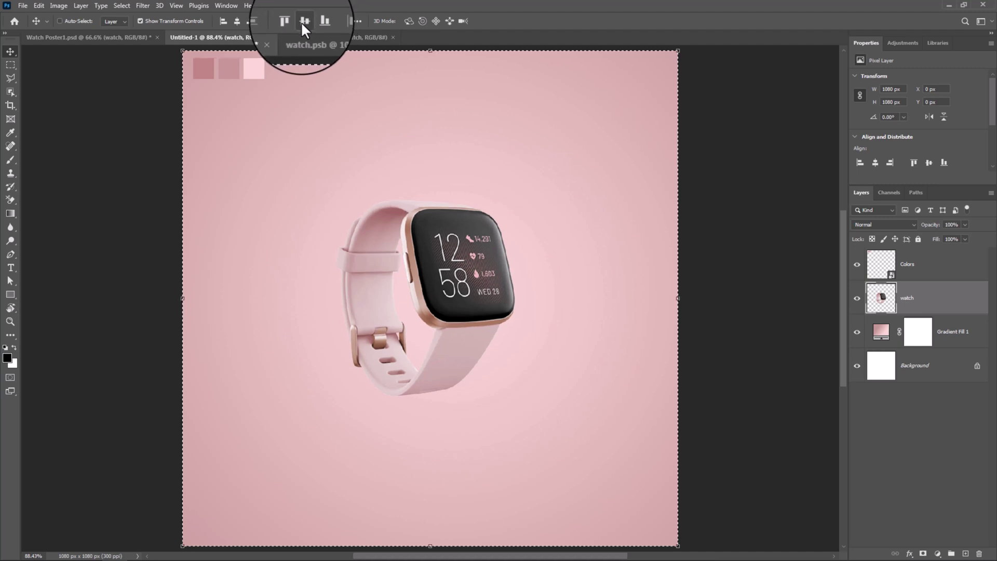
left_click(238, 21)
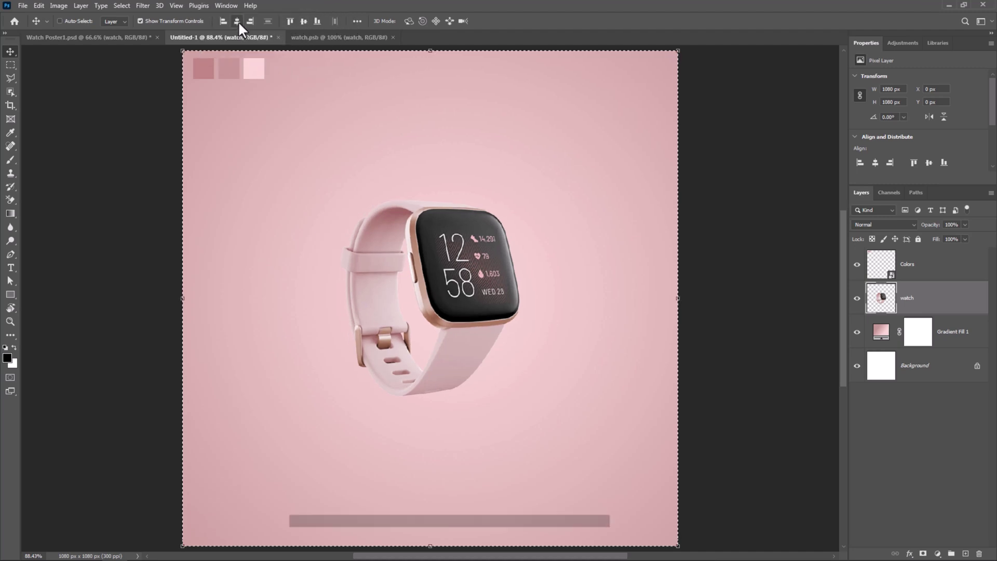
key("ctrl+d")
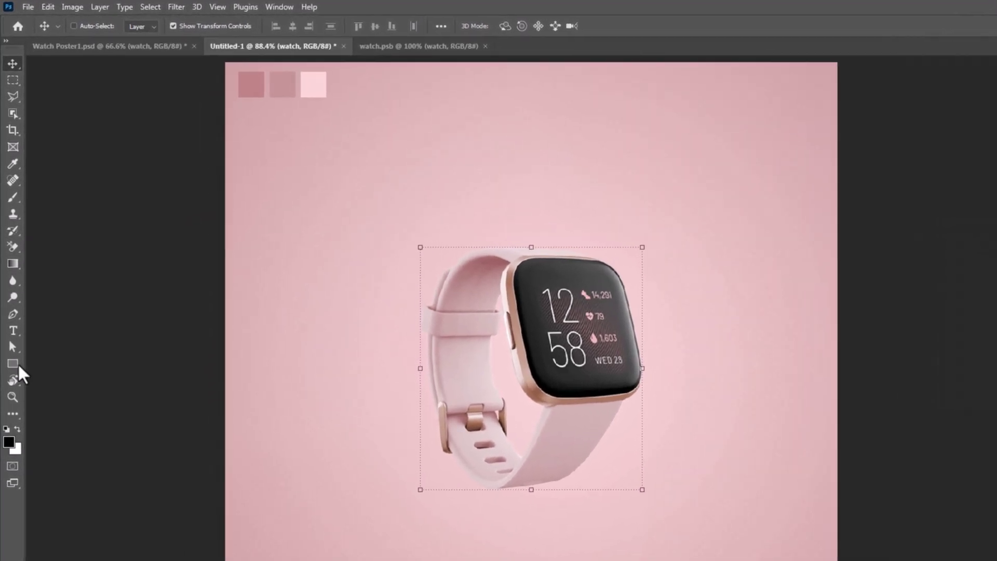
Set the Ellipse Tool to no fill with a 155 px dusty pink stroke
left_click(13, 361)
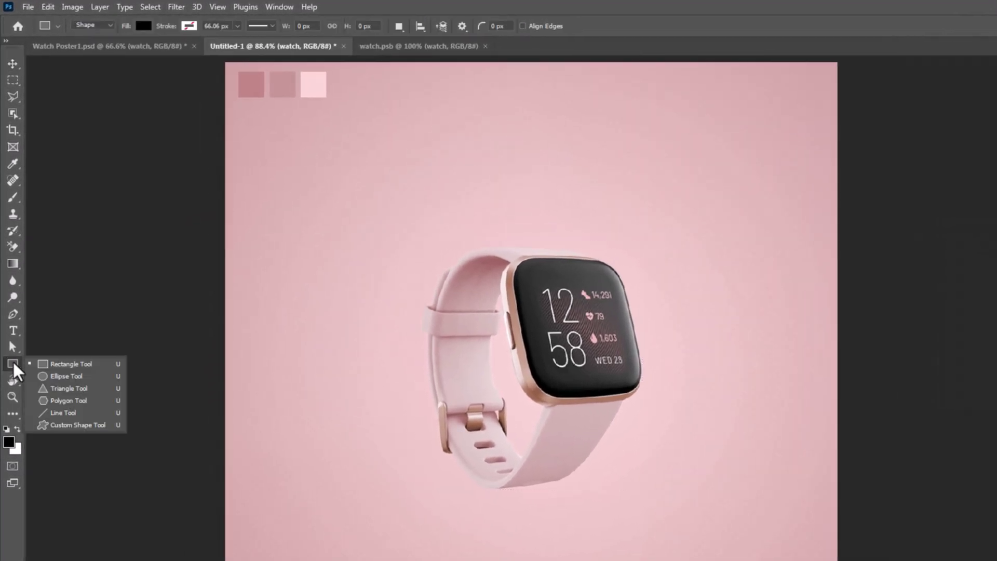
left_click(54, 375)
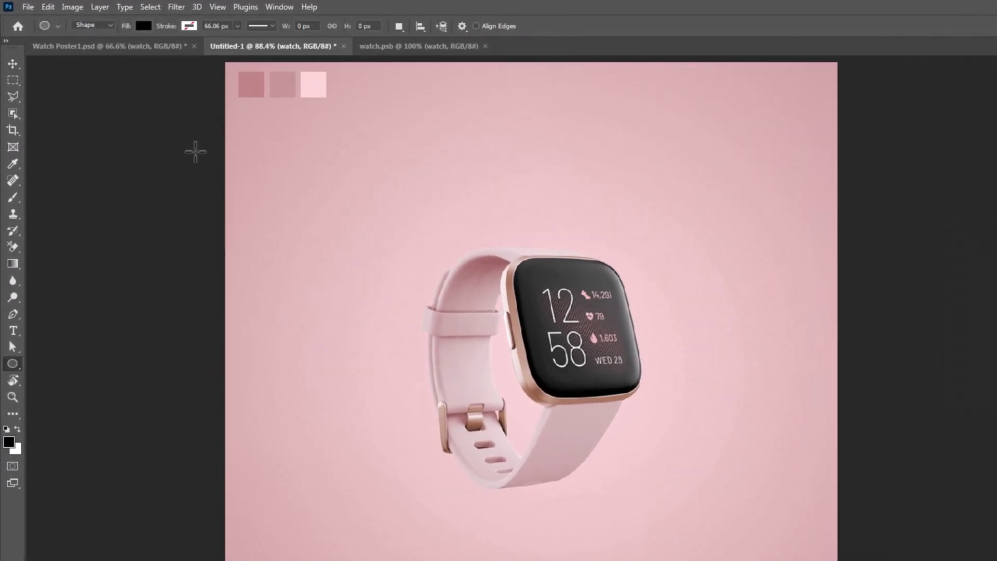
left_click(143, 25)
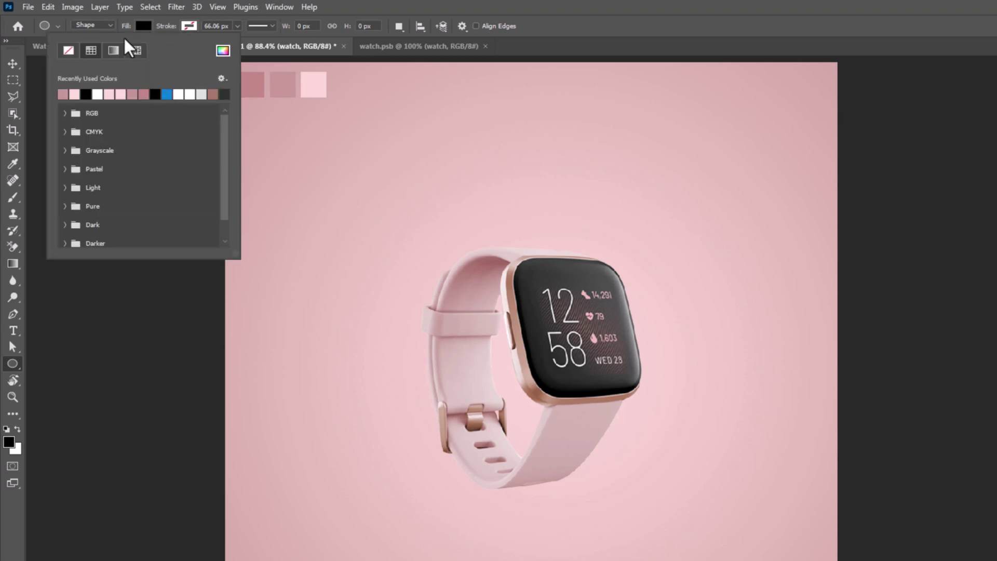
left_click(189, 25)
left_click(108, 94)
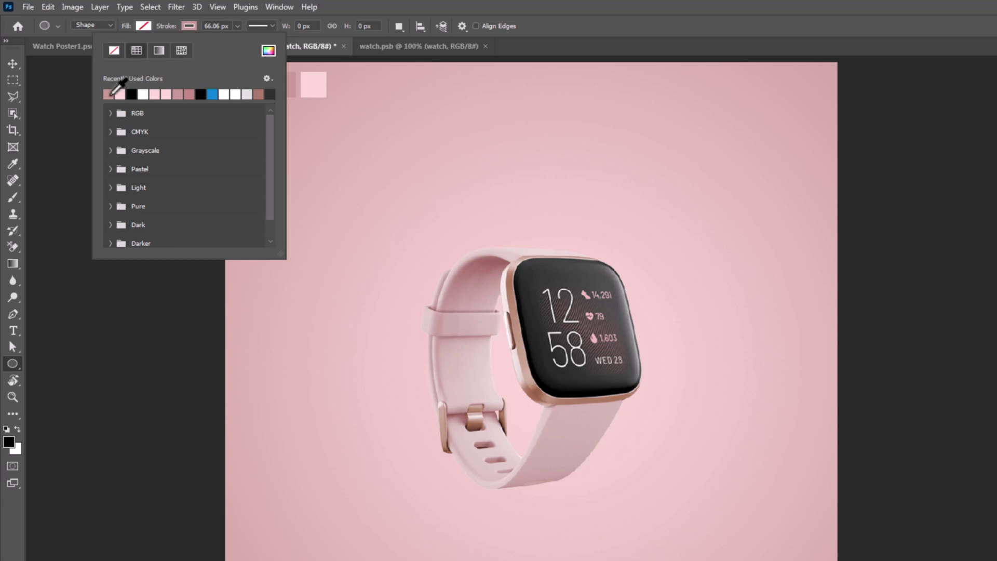
left_click(389, 7)
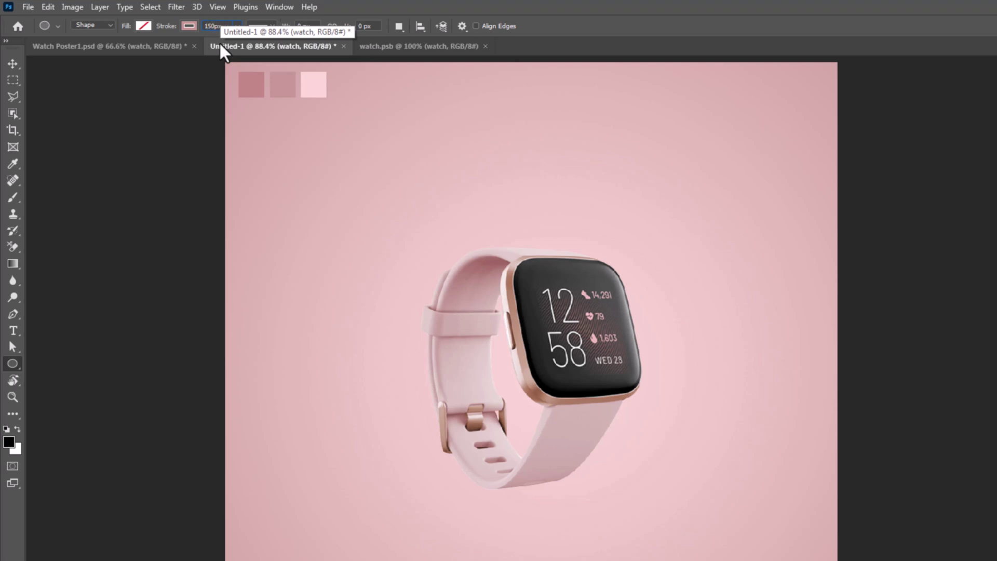
key("Tab")
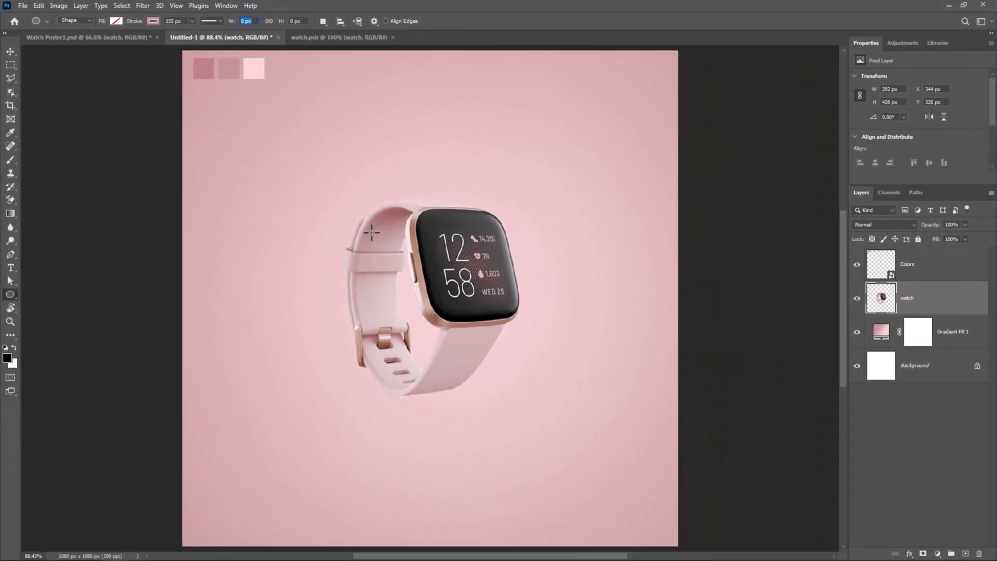
Draw Ellipse 1 around the watch, then reposition and enlarge it to about 1035 px
mouse_move(362, 232)
left_mouse_down()
mouse_move(457, 312)
mouse_move(494, 371)
mouse_move(593, 450)
left_mouse_up()
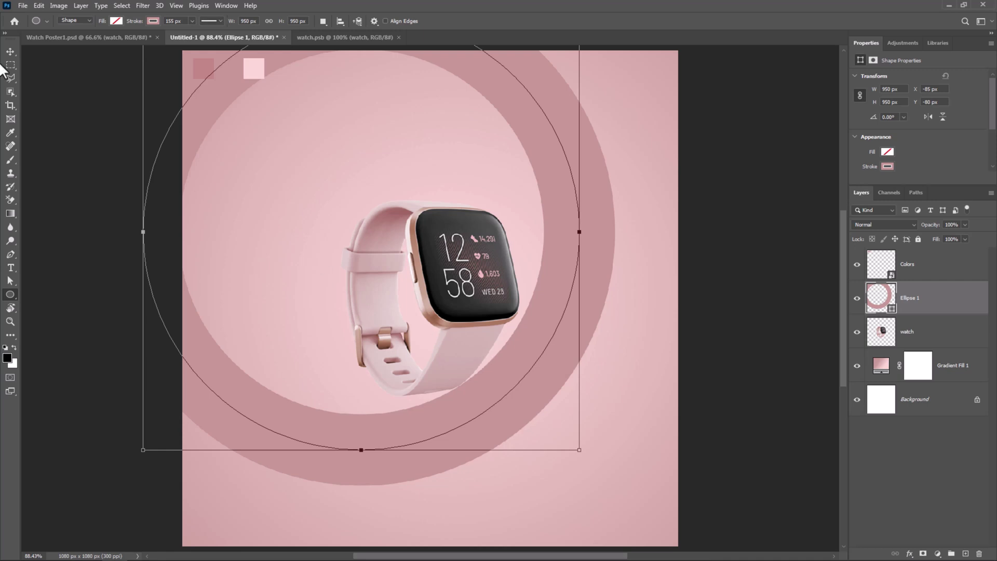
left_click(11, 52)
left_click_drag(541, 376, 485, 299)
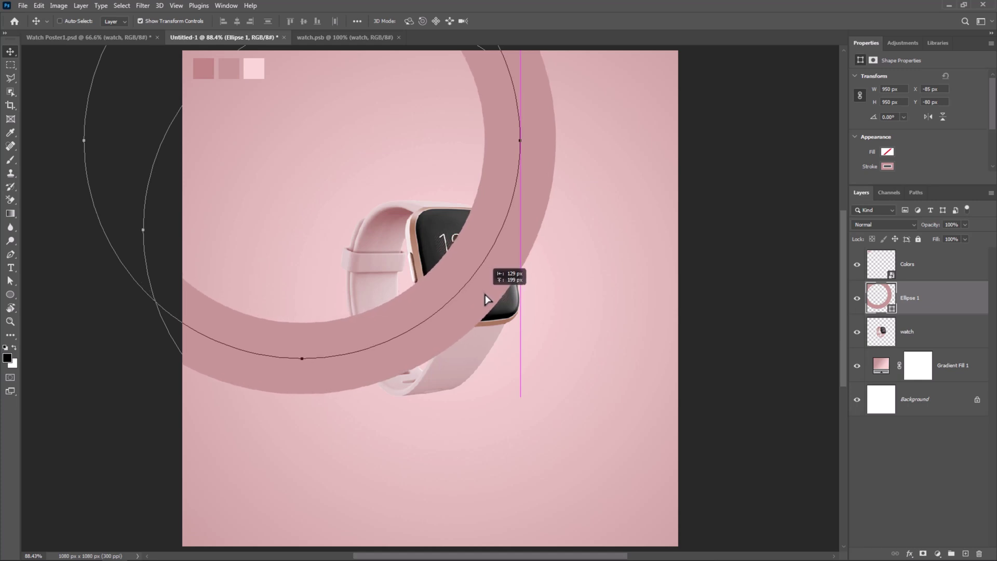
left_click_drag(486, 299, 525, 282)
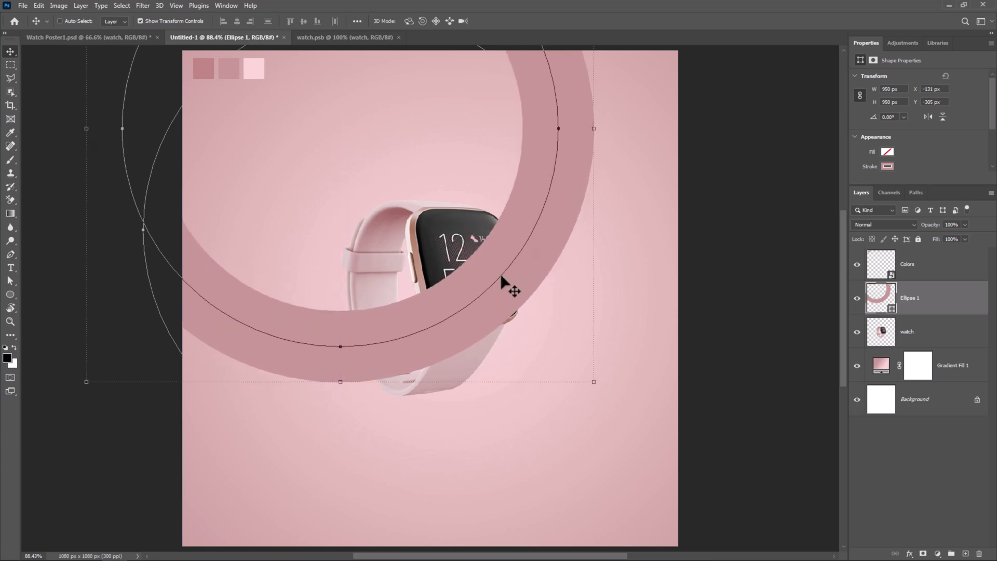
left_click_drag(594, 382, 623, 397)
left_click_drag(495, 319, 488, 300)
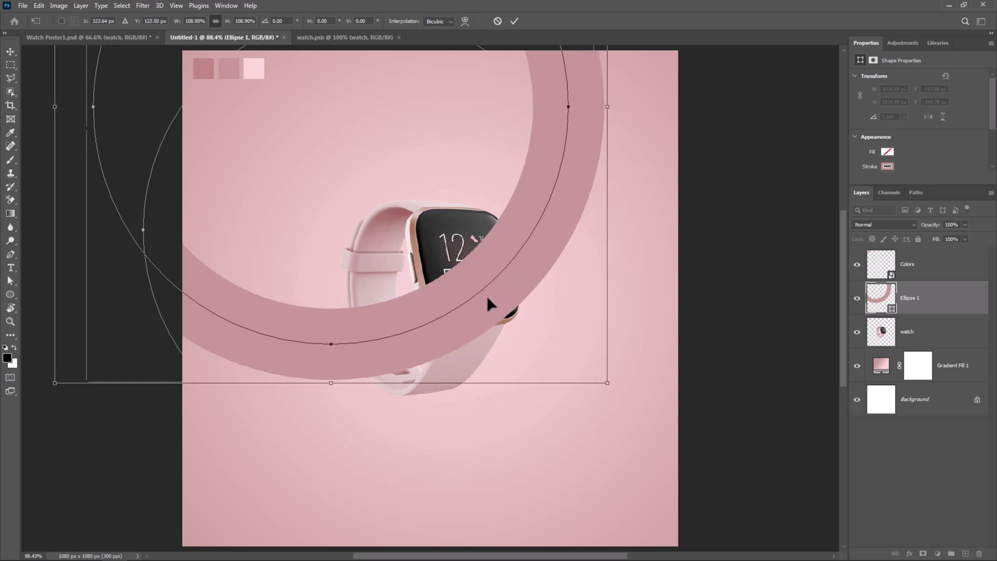
key("Return")
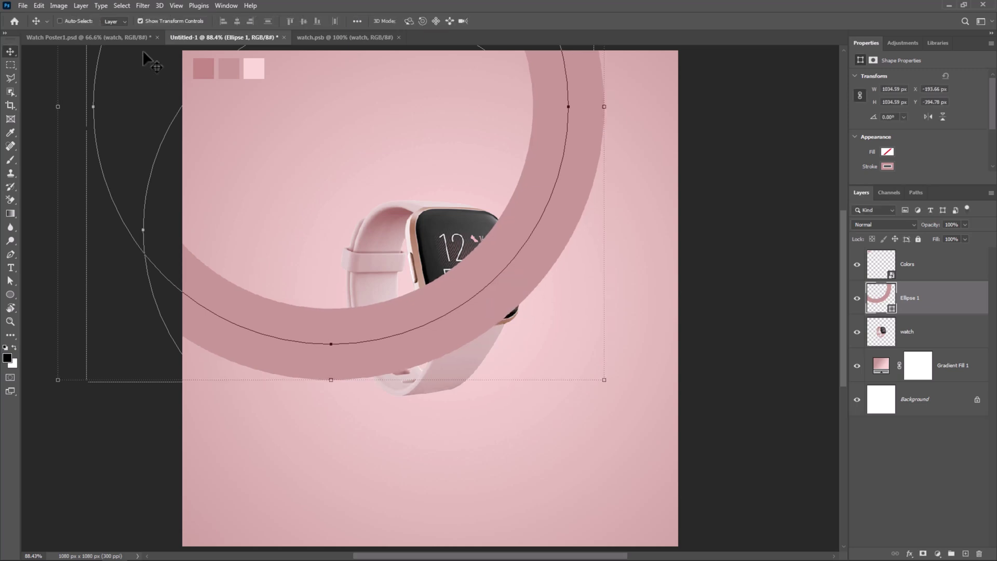
Change Ellipse 1's stroke width in the options bar from 155 px to 150 px
left_click(10, 294)
left_click(182, 22)
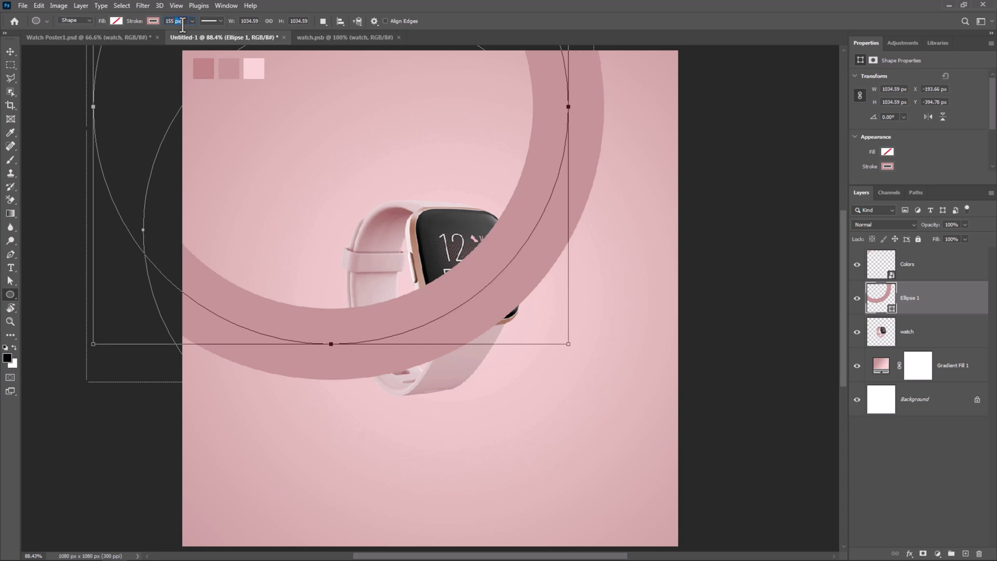
left_click_drag(182, 25, 156, 26)
key("Return")
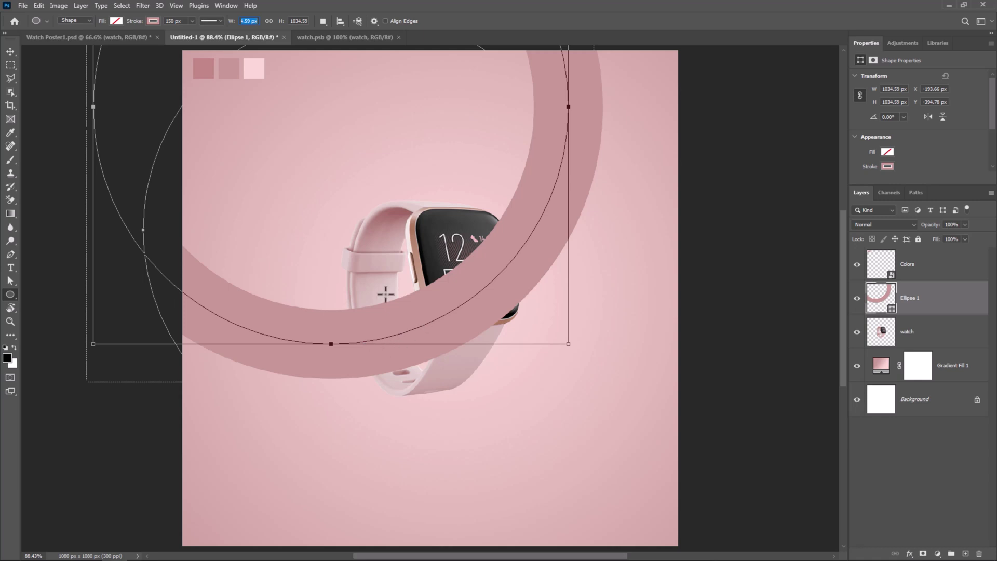
left_click(10, 51)
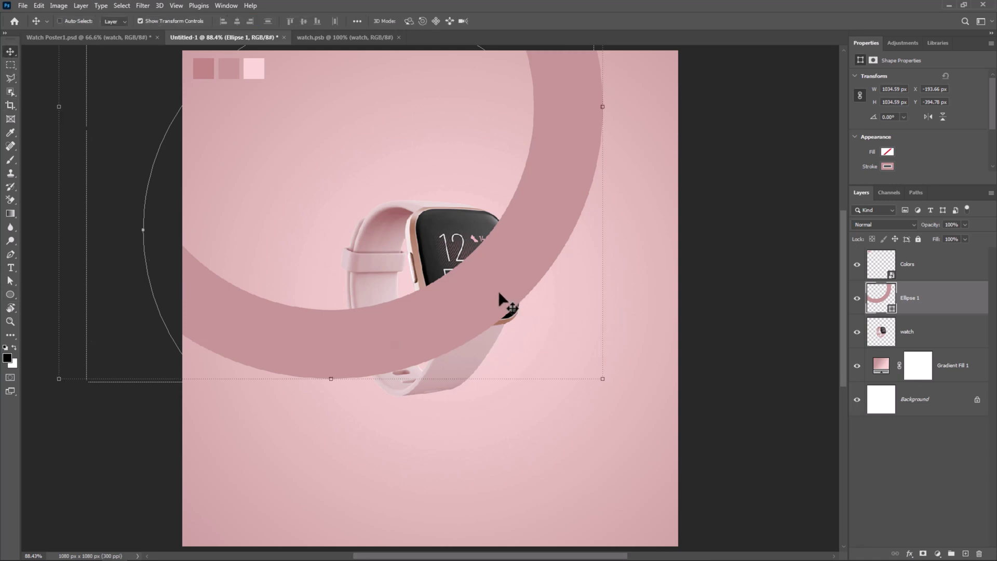
Duplicate the ring twice and move Ellipse 1 copy 2 to the bottom-right corner
key("ctrl")
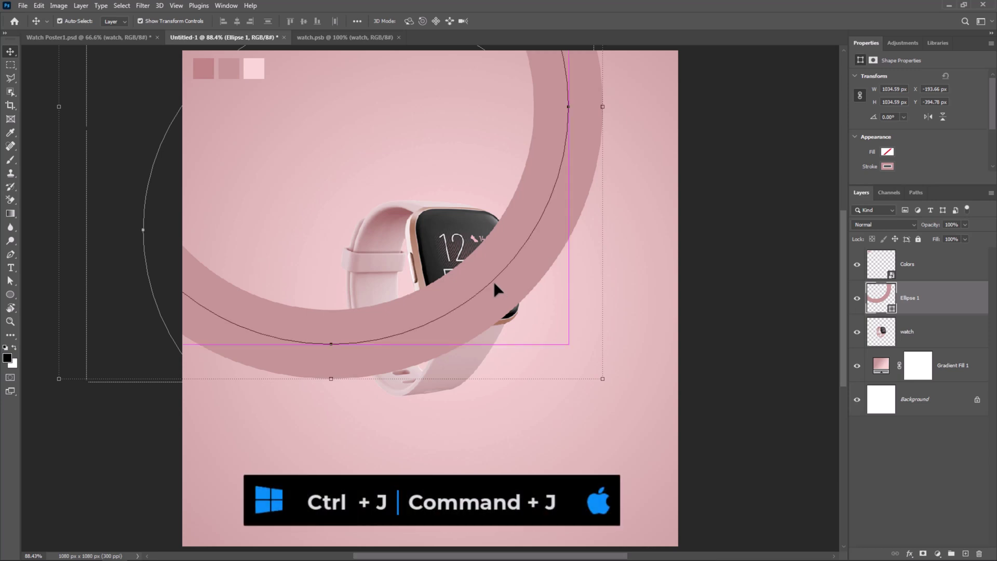
key("ctrl+j")
key("ctrl+j")
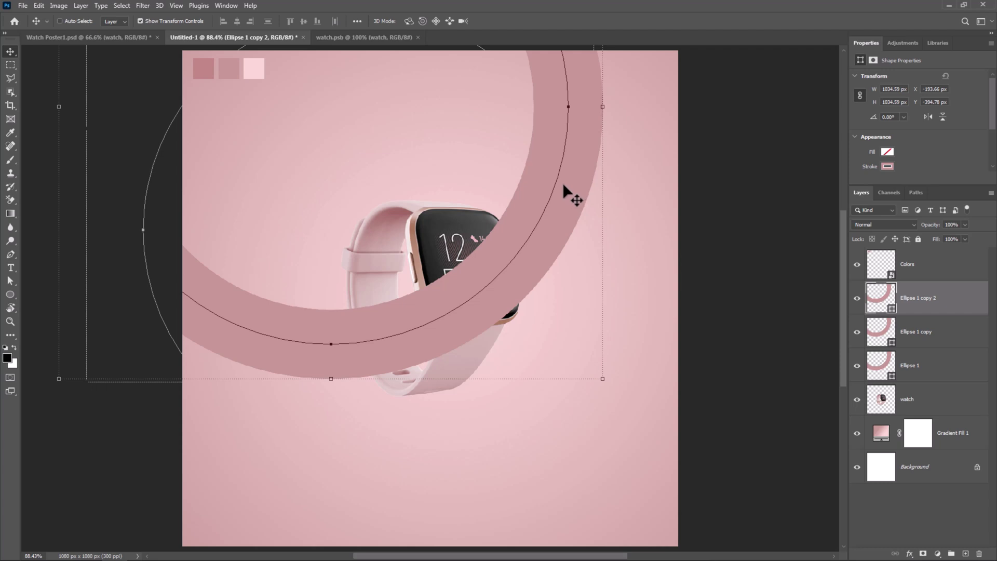
left_click(922, 370)
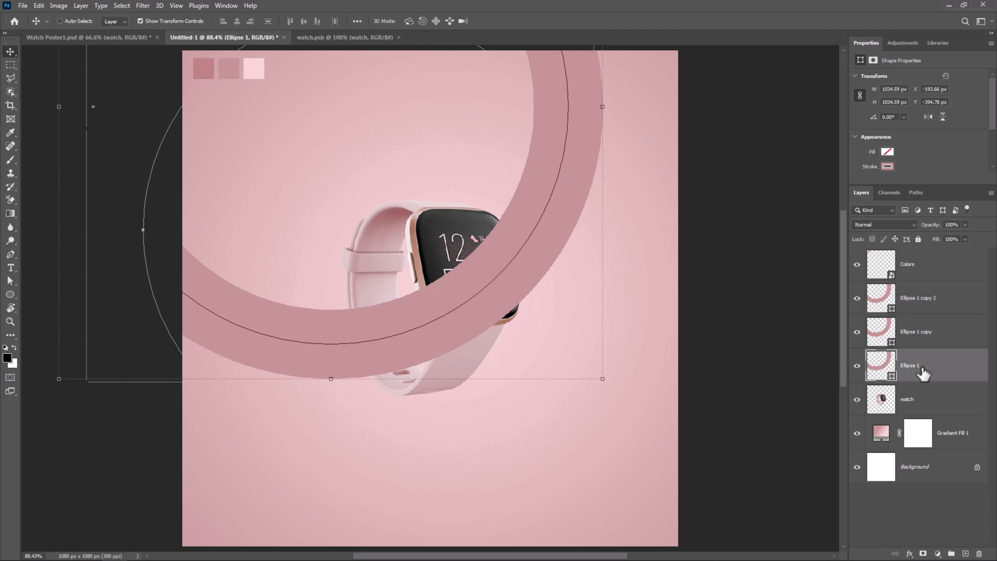
left_click(932, 304)
left_click_drag(557, 114, 768, 493)
left_click_drag(447, 247, 673, 418)
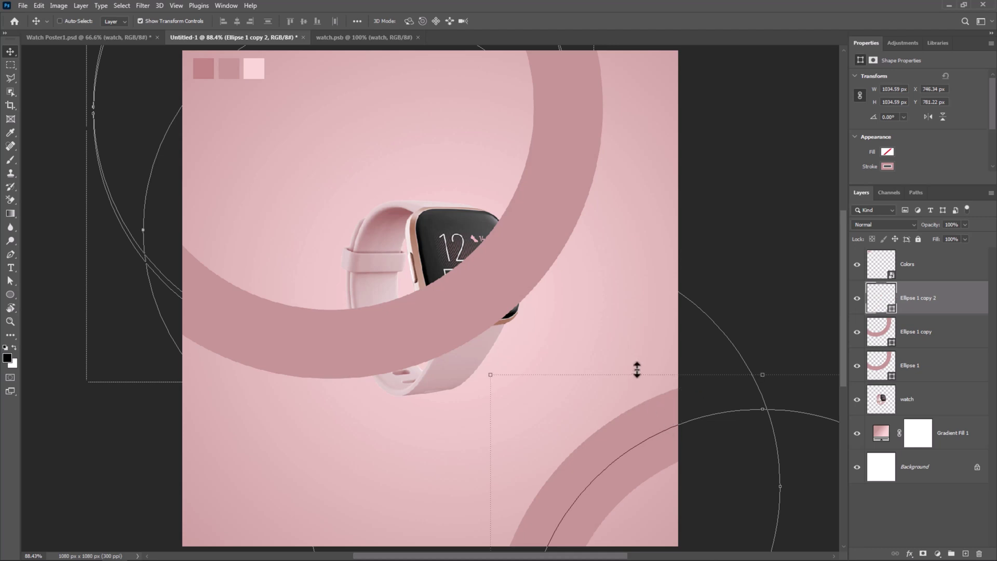
Move Ellipse 1 copy to the left edge and stack both copies below Ellipse 1
left_click(904, 332)
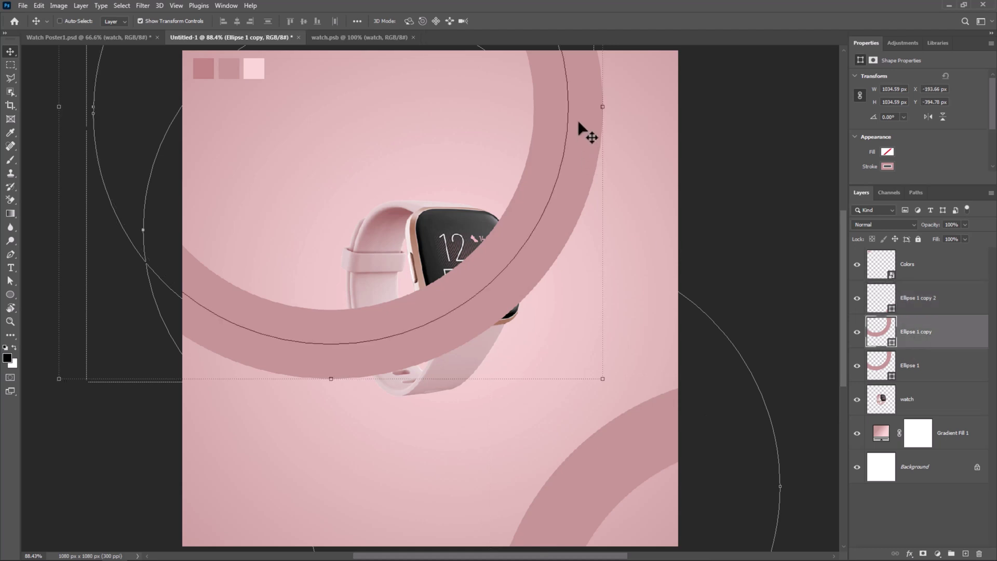
left_click_drag(578, 120, 279, 334)
left_click(929, 304, "shift")
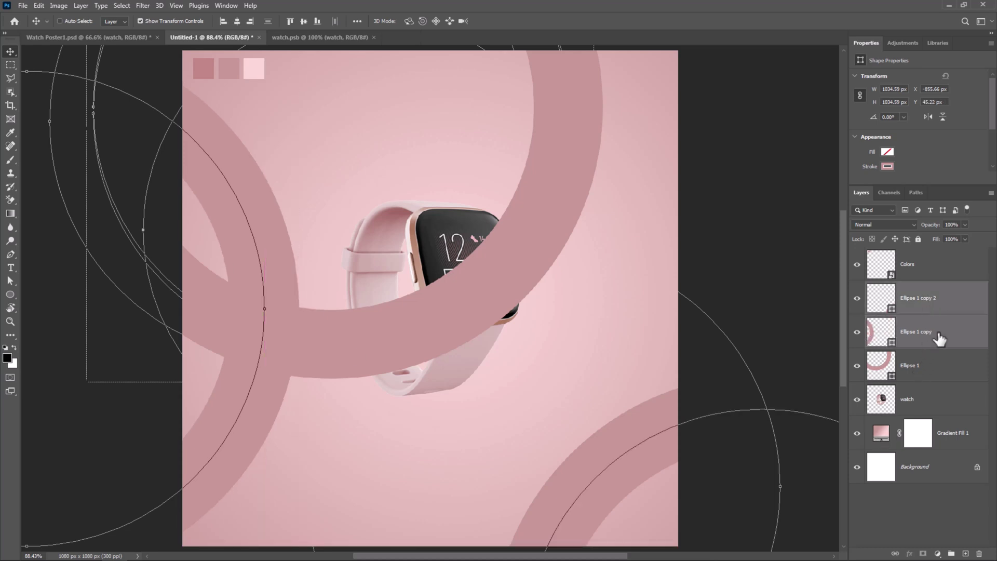
left_click_drag(939, 339, 945, 387)
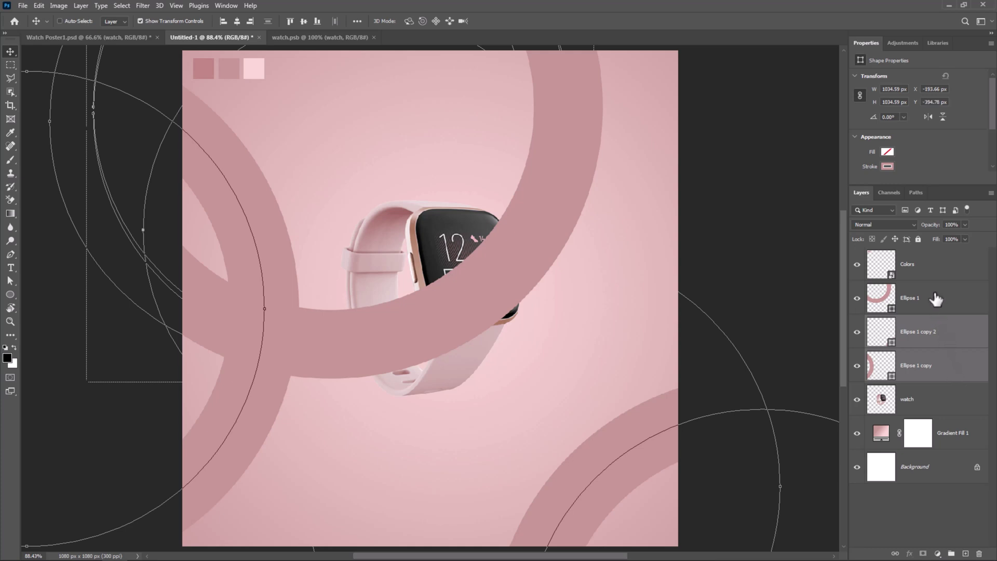
left_click(916, 297)
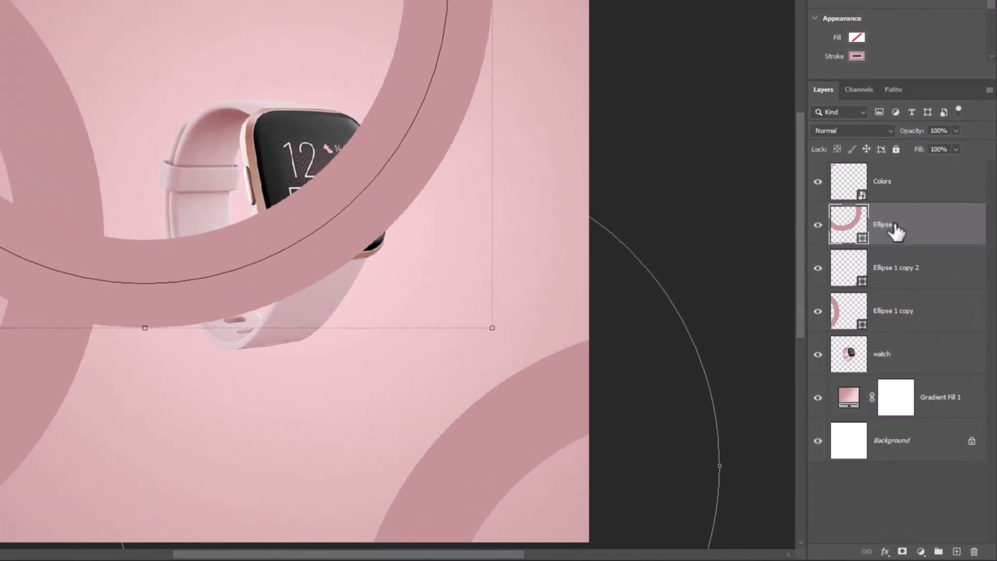
Add a layer mask to Ellipse 1 and load the watch's outline as a selection
left_click(904, 552)
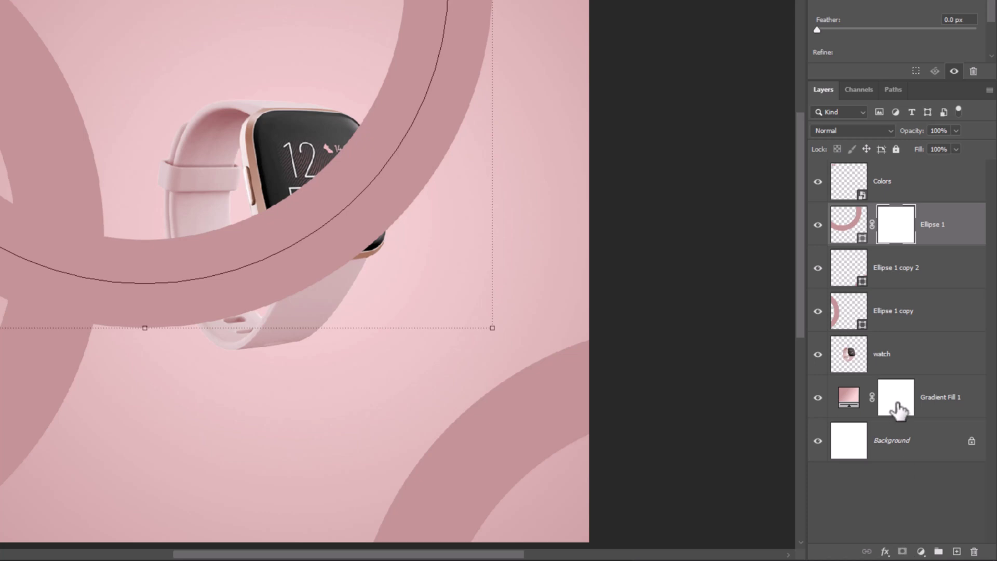
left_click(854, 364)
right_click(854, 363)
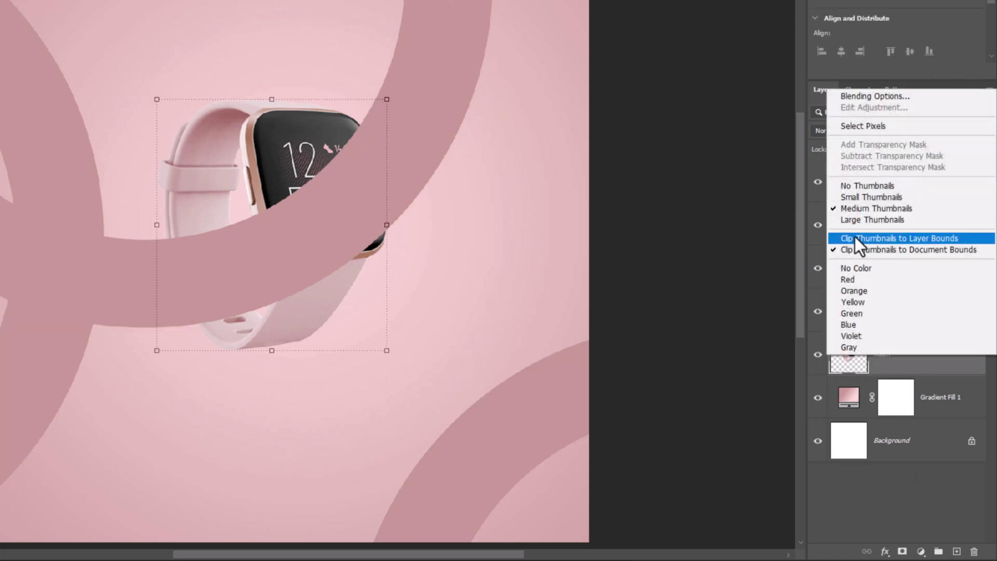
left_click(856, 128)
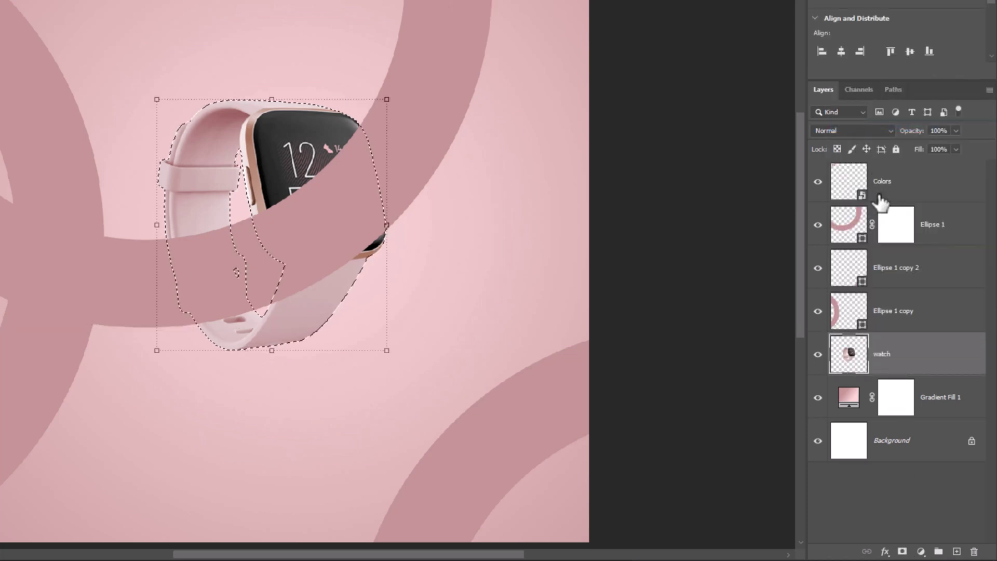
left_click(895, 224)
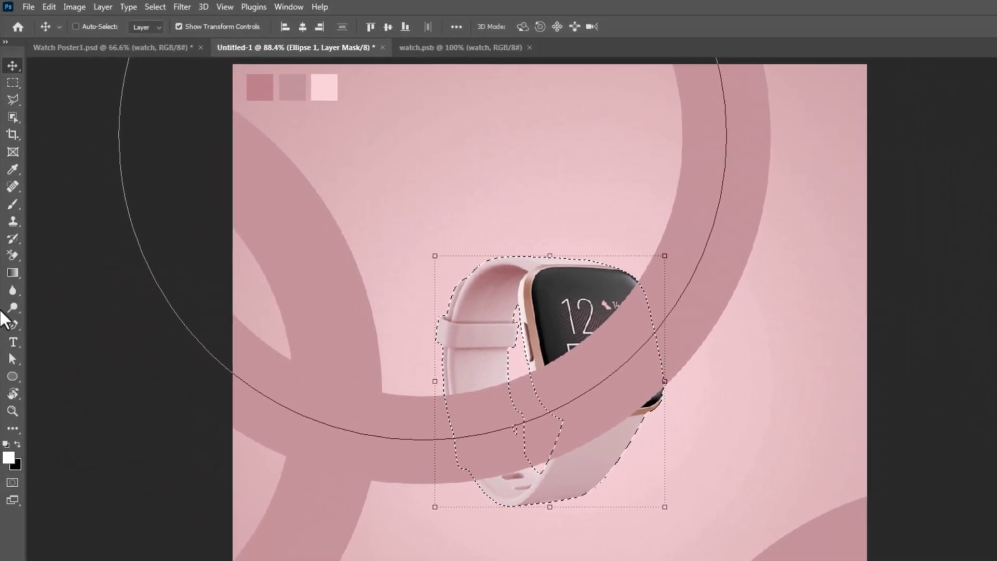
Paint black with a large hard round brush on the mask over the watch, then deselect
left_click(13, 205)
left_click(44, 205)
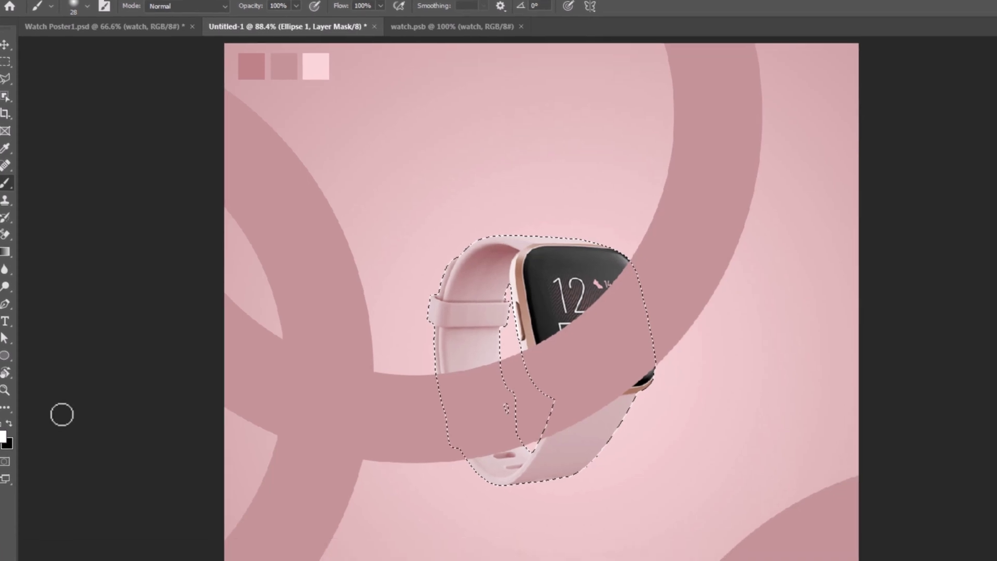
right_click(571, 355)
left_click(600, 456)
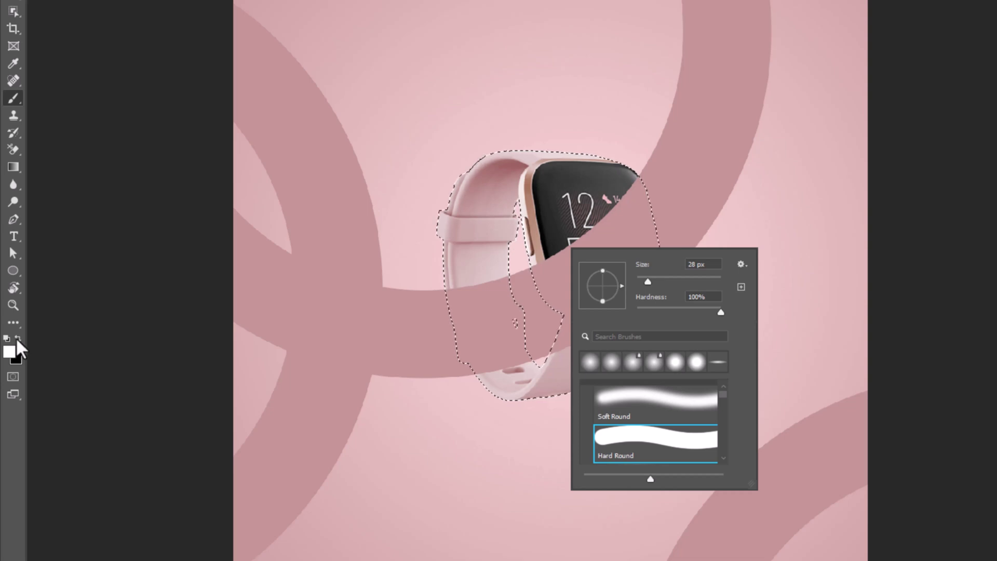
left_click(17, 337)
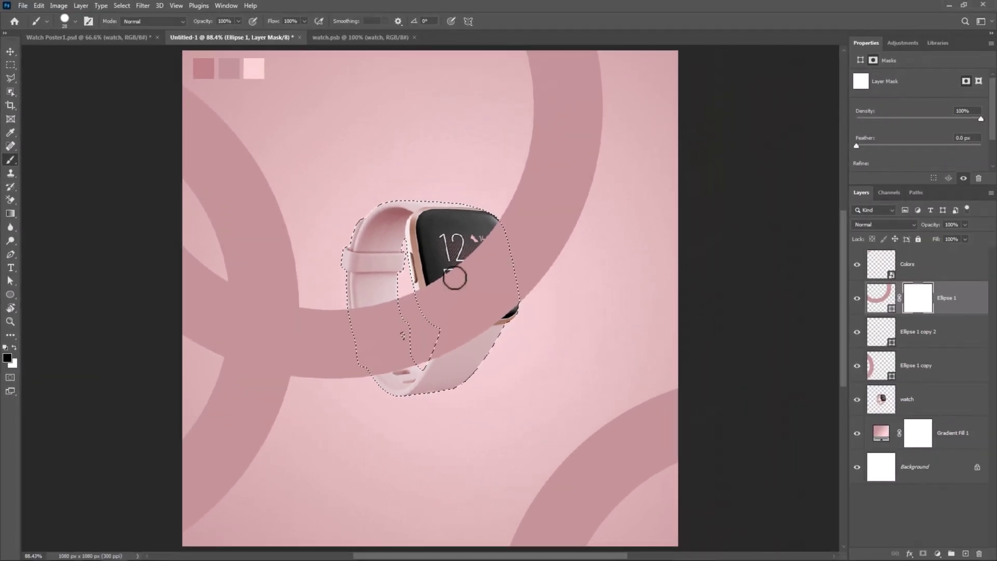
right_click(608, 261)
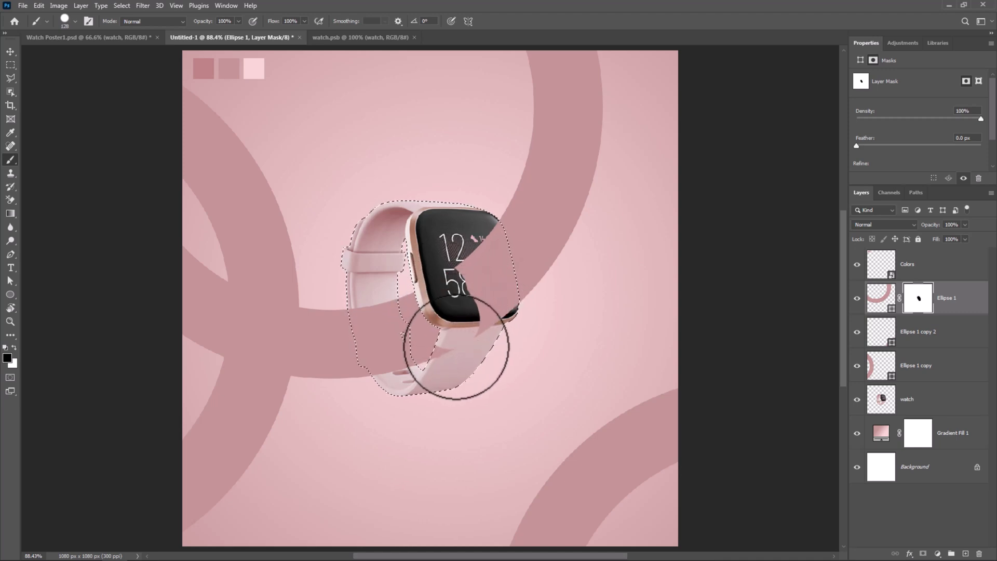
mouse_move(457, 347)
left_mouse_down()
mouse_move(466, 326)
mouse_move(498, 309)
mouse_move(498, 256)
left_mouse_up()
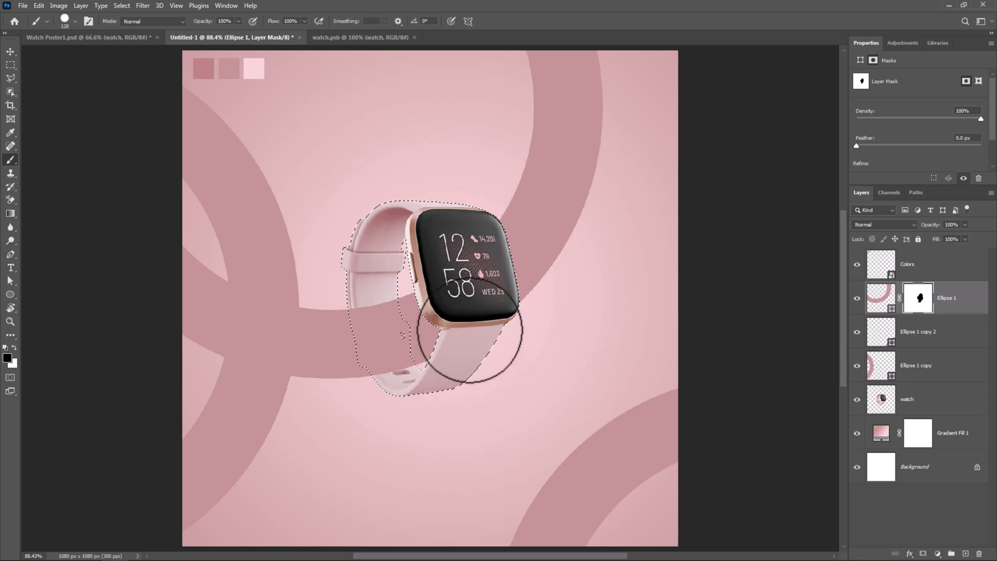
key("ctrl+d")
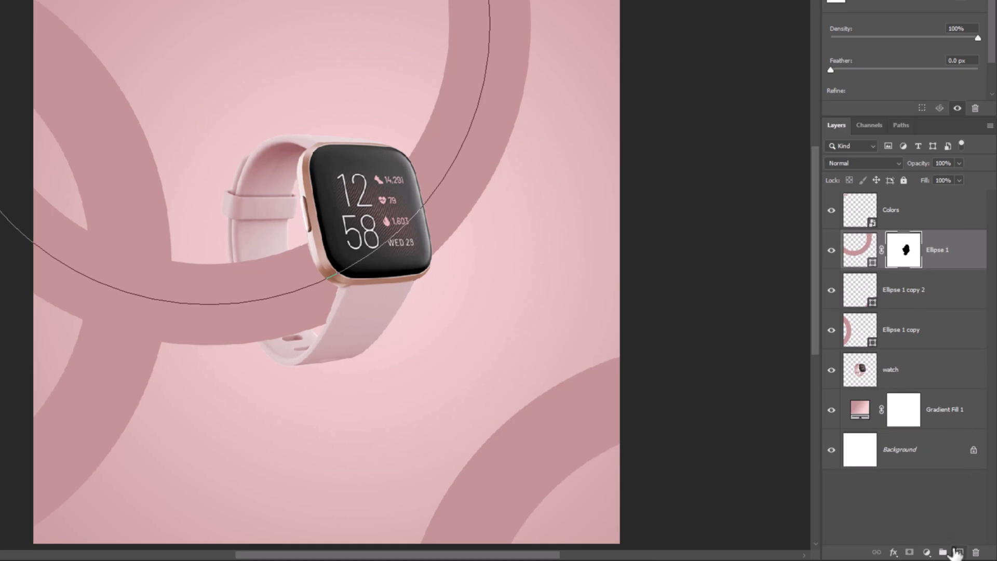
Add a new layer named 'shadow' clipped to the Ellipse 1 ring
left_click(965, 554)
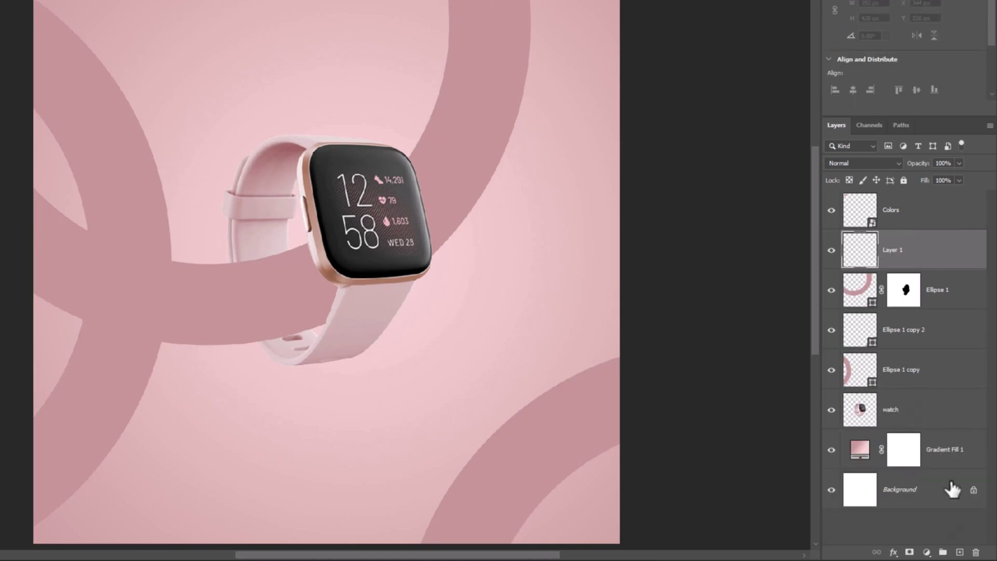
double_click(898, 251)
key("Return")
right_click(923, 259)
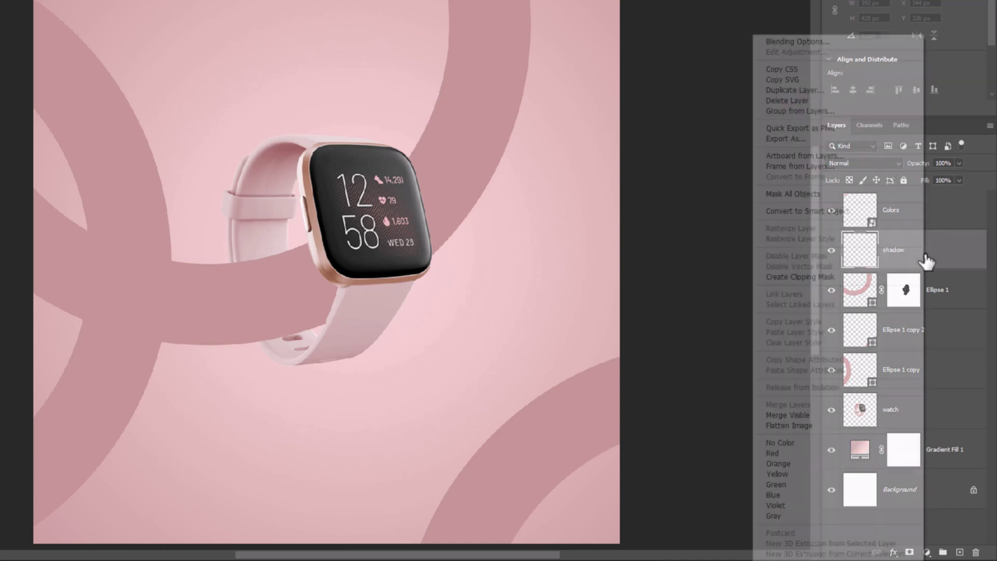
left_click(805, 275)
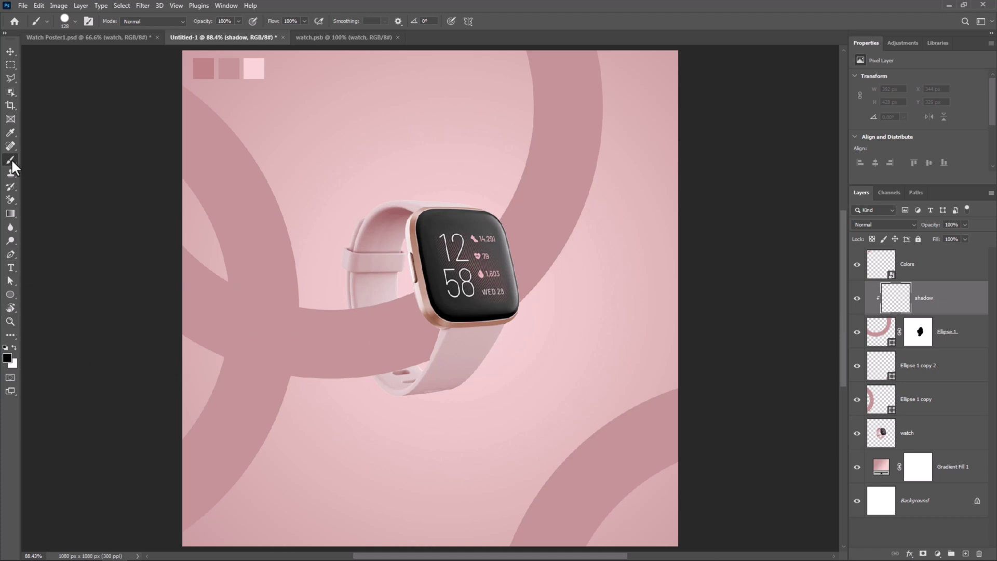
Choose a Soft Round brush and a darker sampled pink (714a48) as the foreground colour
right_click(418, 251)
left_click(491, 382)
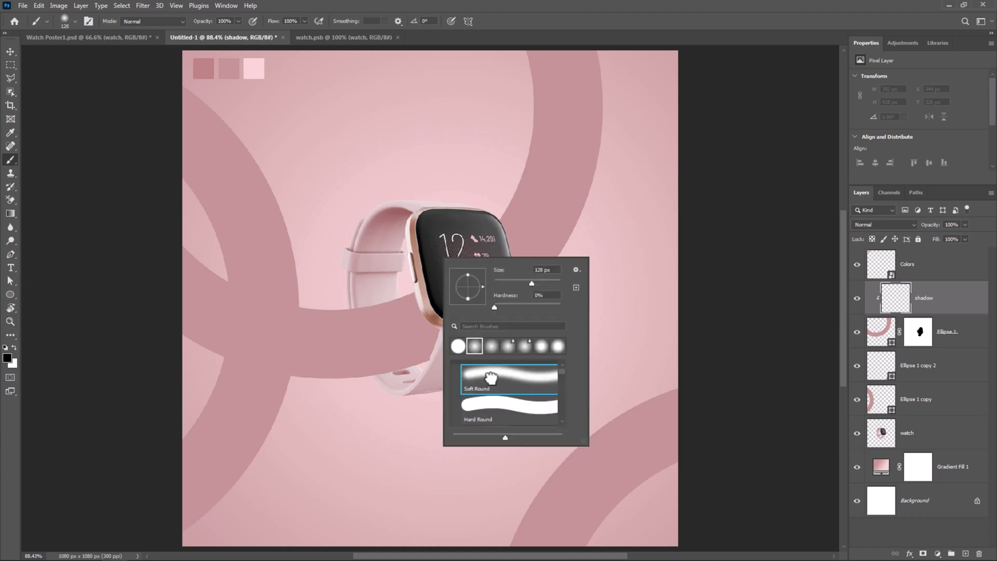
left_click(7, 357)
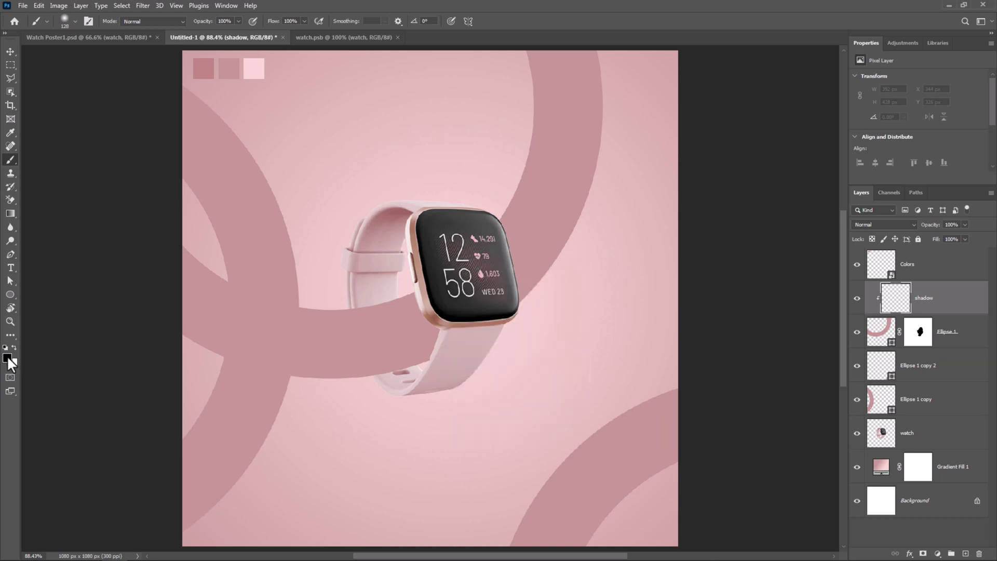
left_click(344, 337)
left_click_drag(711, 336, 729, 381)
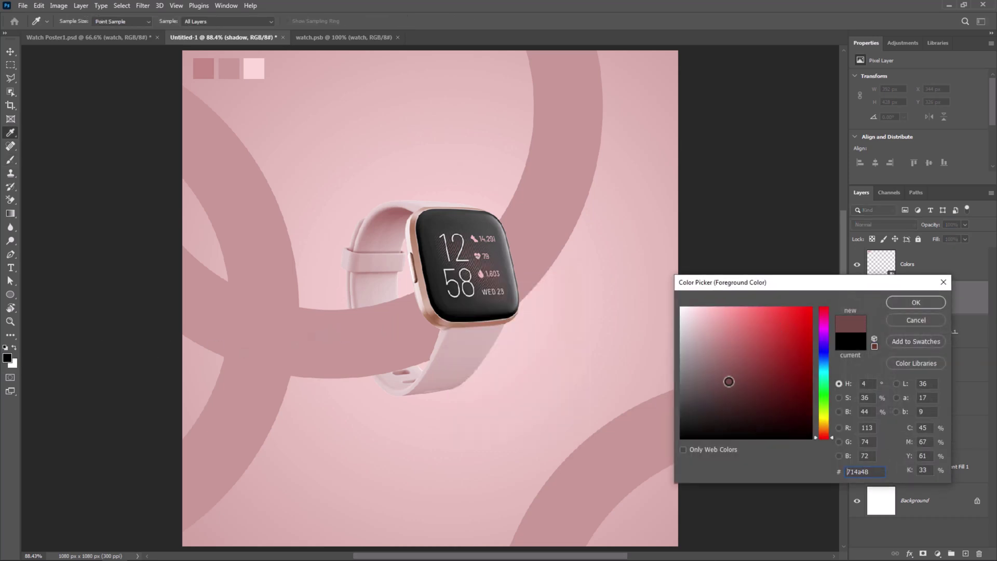
left_click(915, 302)
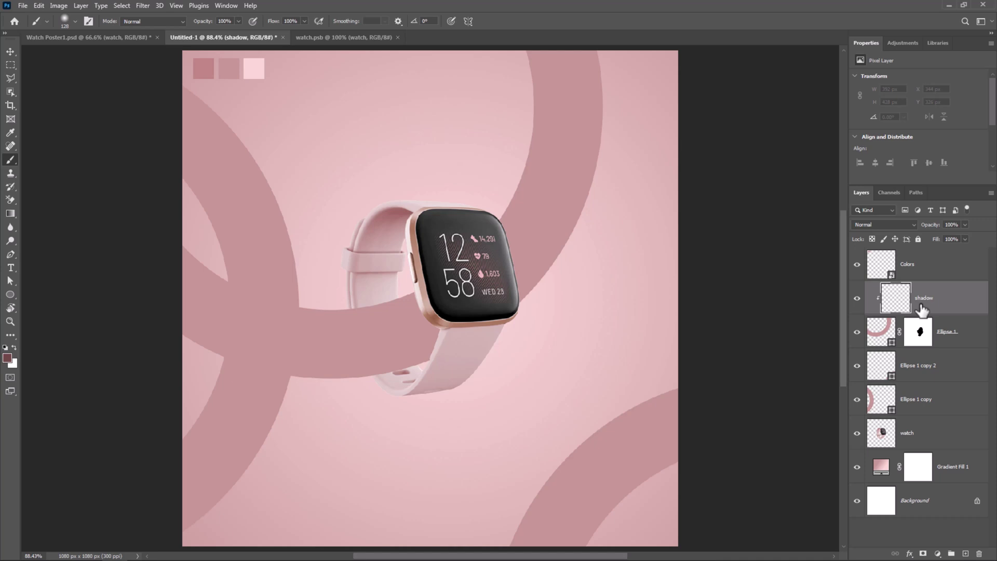
Set brush Flow to 50% and paint a soft shadow where the strap crosses the ring
left_click(296, 25)
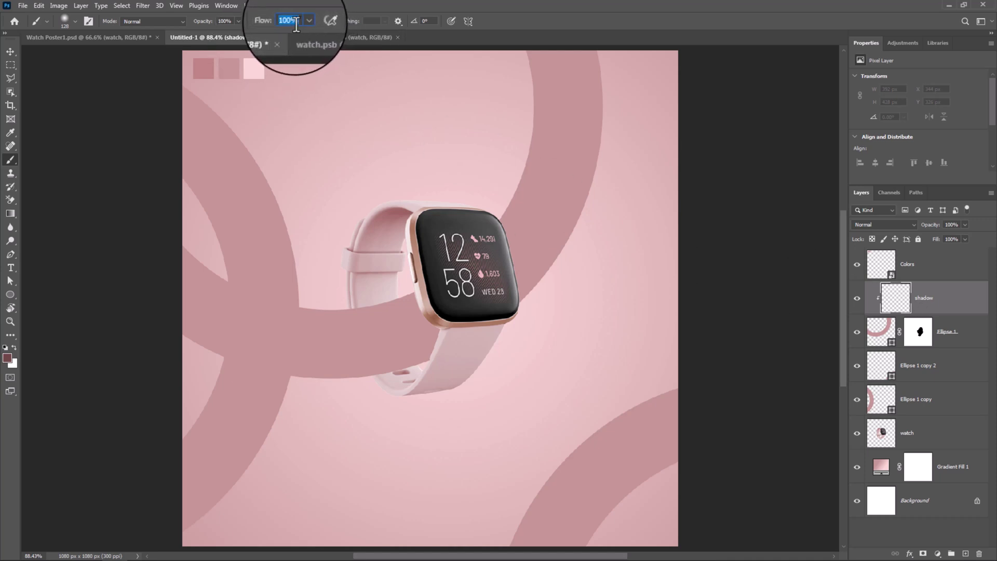
type("50")
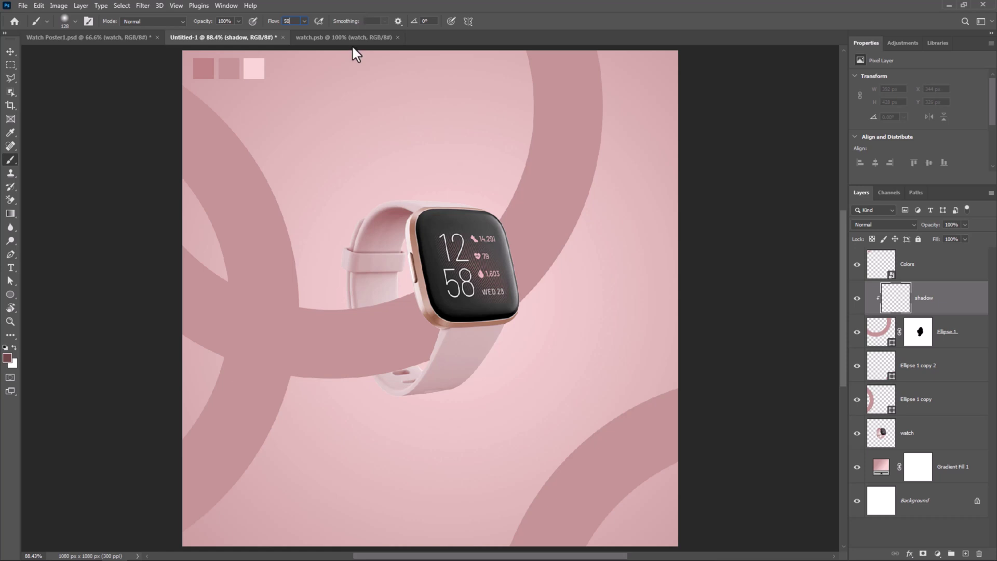
key("Return")
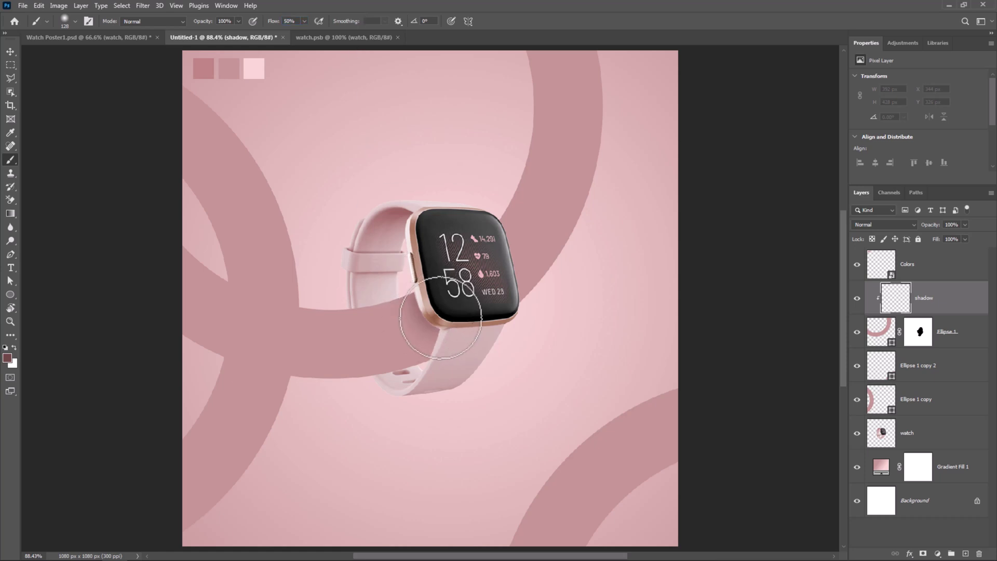
mouse_move(468, 280)
left_mouse_down()
mouse_move(445, 359)
mouse_move(477, 382)
mouse_move(434, 358)
mouse_move(419, 370)
mouse_move(427, 344)
mouse_move(468, 373)
mouse_move(416, 403)
mouse_move(408, 396)
mouse_move(476, 352)
mouse_move(478, 327)
mouse_move(507, 300)
mouse_move(496, 320)
mouse_move(512, 324)
mouse_move(467, 280)
mouse_move(508, 311)
mouse_move(518, 343)
mouse_move(545, 345)
mouse_move(505, 350)
mouse_move(490, 387)
left_mouse_up()
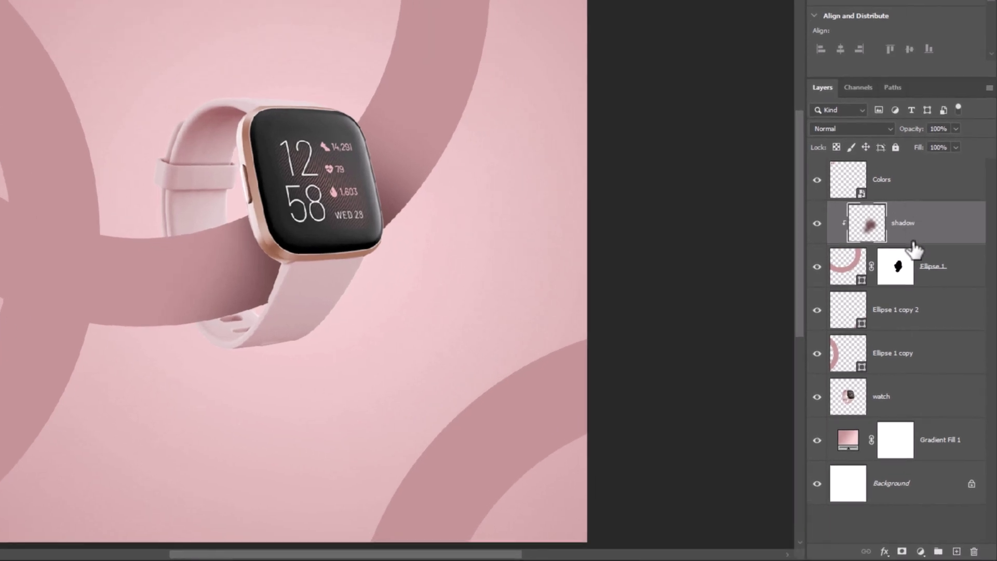
Add a new layer named 'shadow' directly above the Ellipse 1 copy ring layer
left_click(817, 353)
left_click(817, 353)
left_click(902, 358)
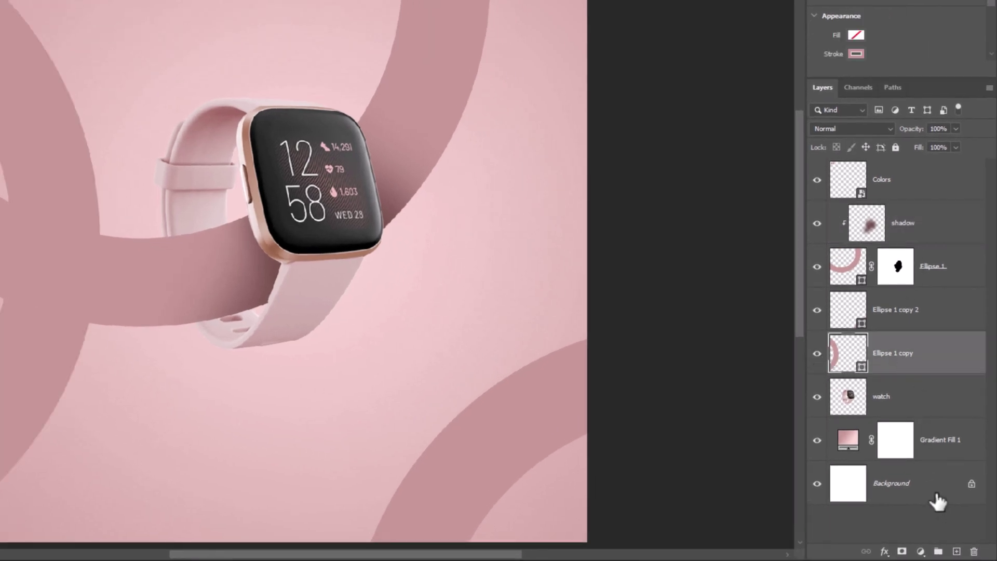
left_click(956, 552)
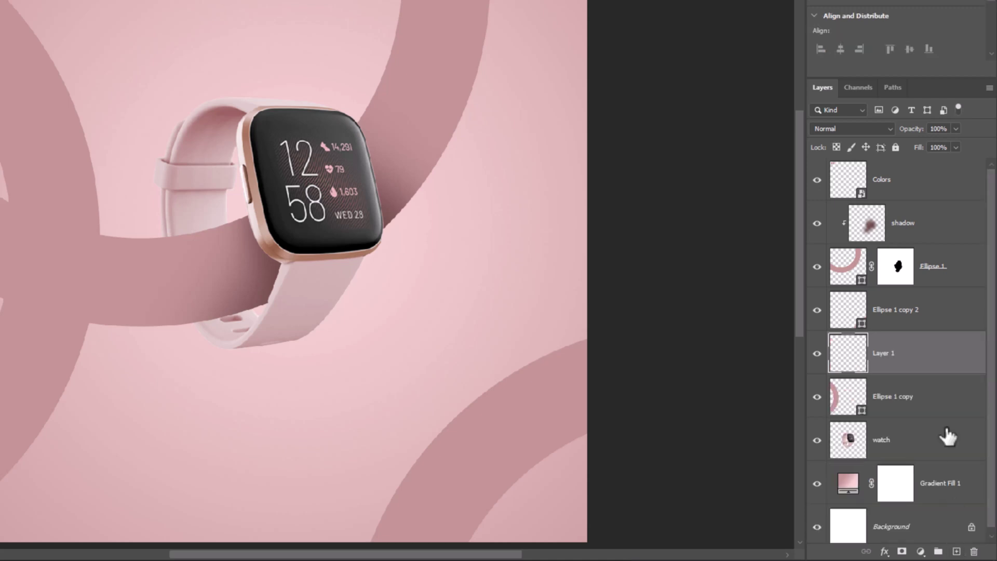
double_click(881, 354)
key("Return")
Clip the shadow layer to the ring and brush soft shadow where the band crosses it
right_click(890, 373)
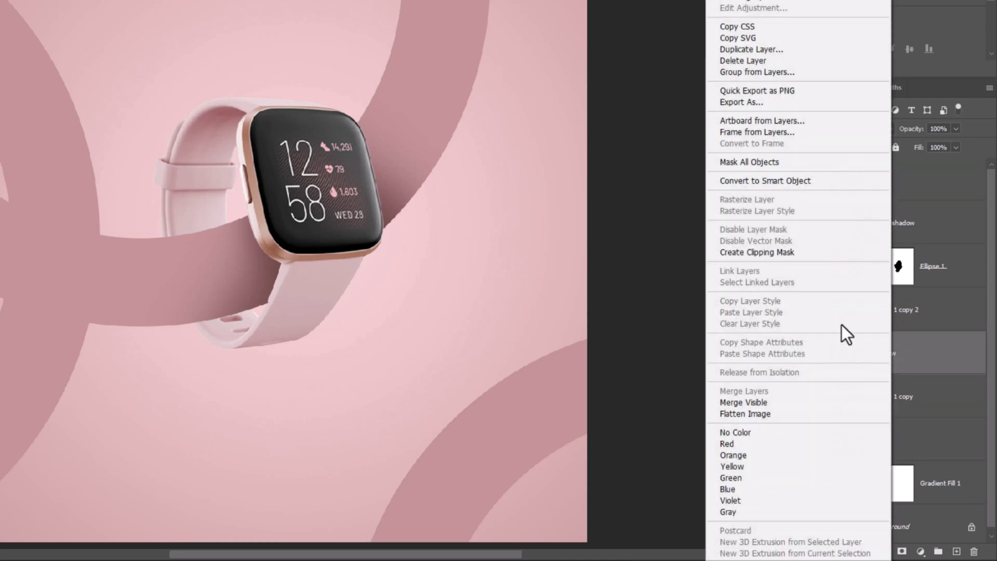
left_click(755, 254)
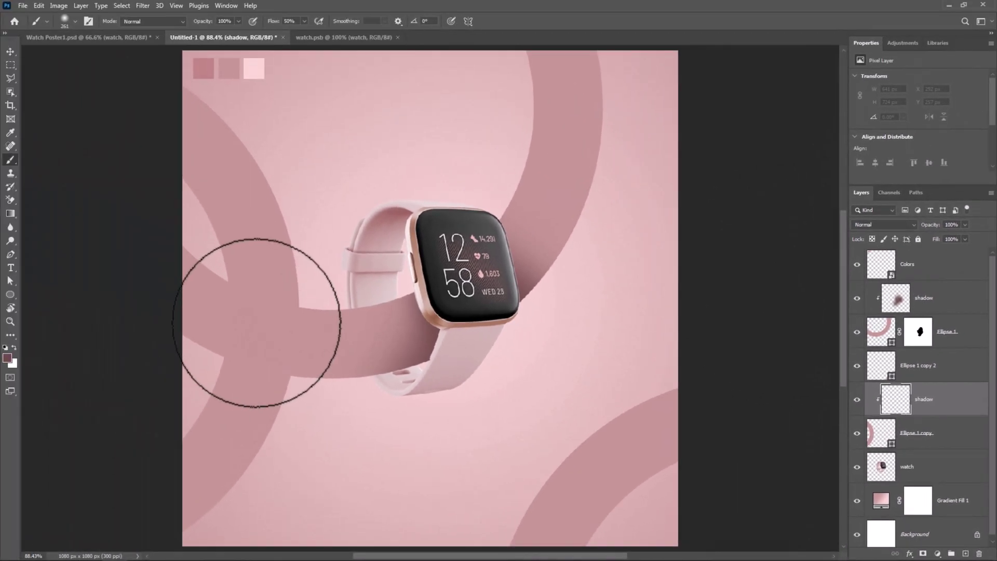
mouse_move(256, 322)
left_mouse_down()
mouse_move(234, 320)
mouse_move(305, 350)
left_mouse_up()
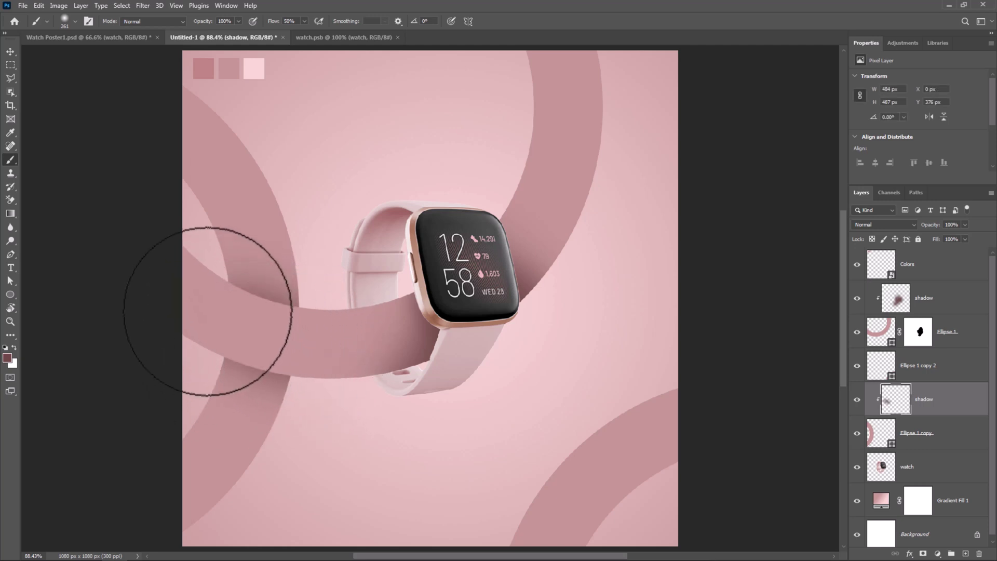
left_click(208, 305)
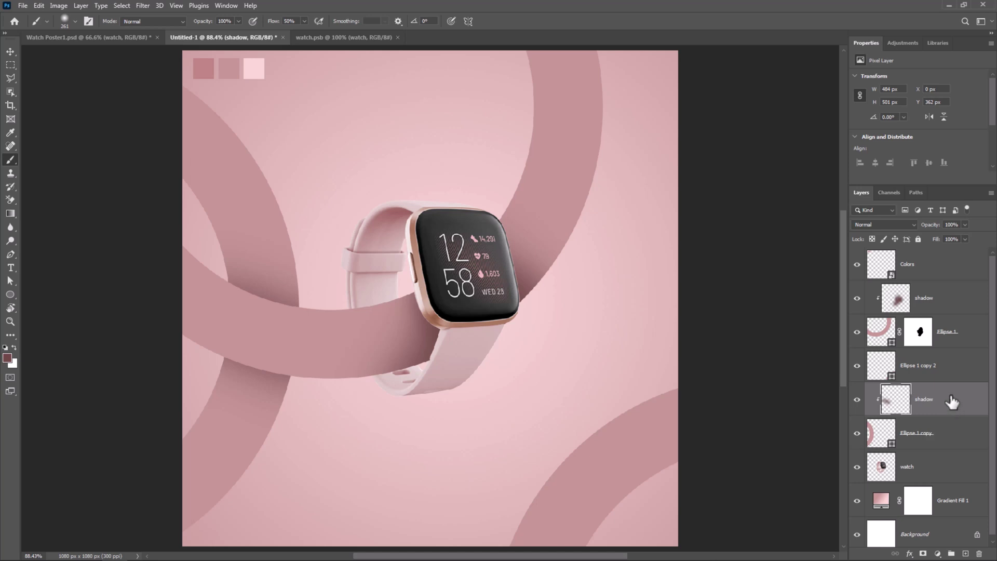
left_click(955, 339)
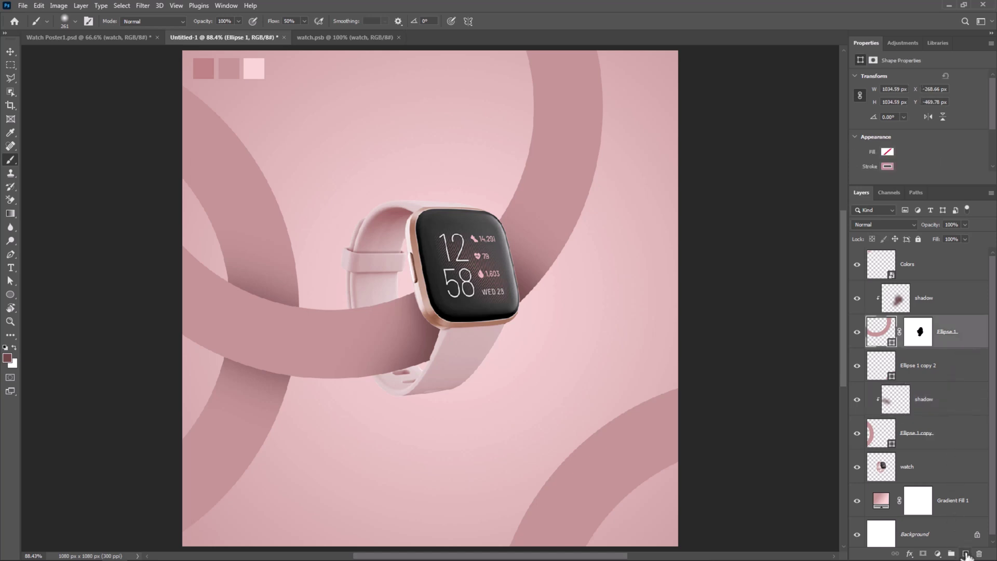
Add a new clipped layer above Ellipse 1 named 'light'
left_click(965, 553)
double_click(923, 331)
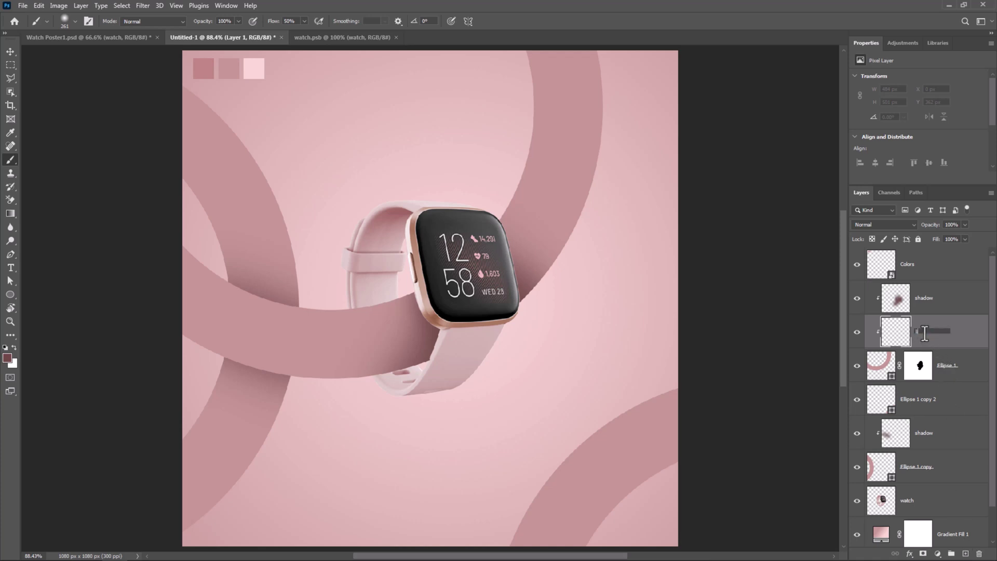
type("light")
key("Return")
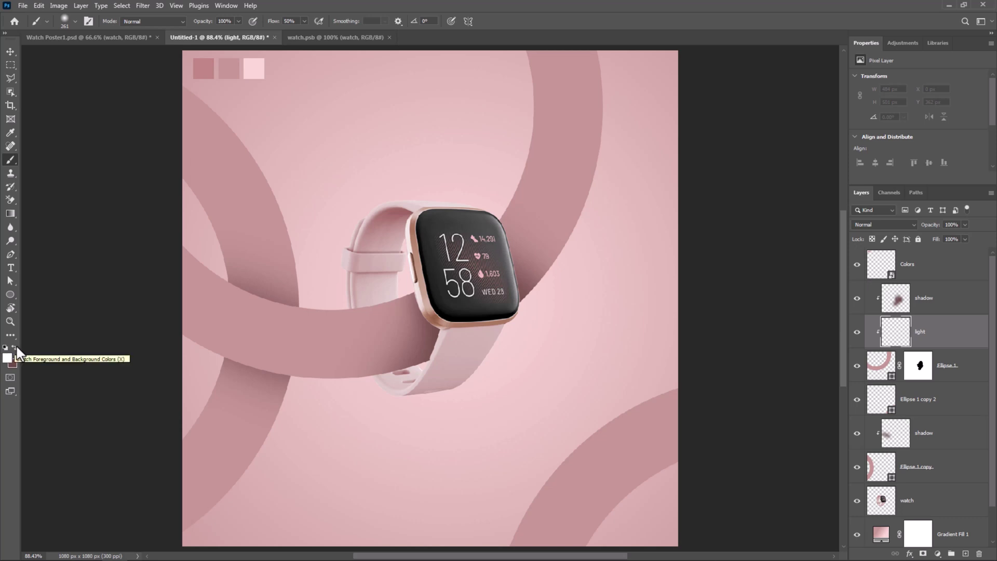
Paint soft white highlights on the ring with a ~585 px brush and lower fill to 60%
left_click_drag(514, 102, 559, 67)
left_click(559, 67)
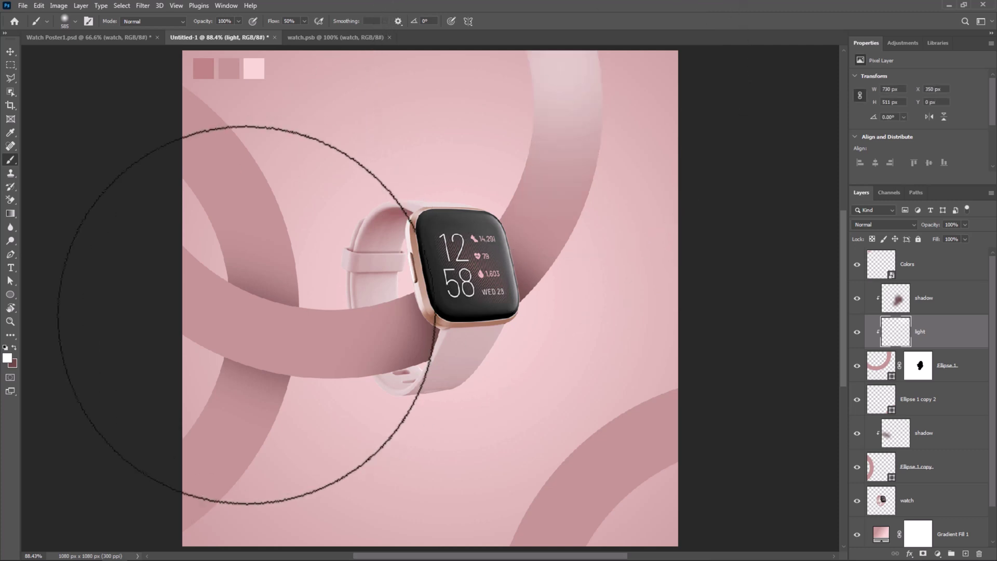
left_click(147, 296)
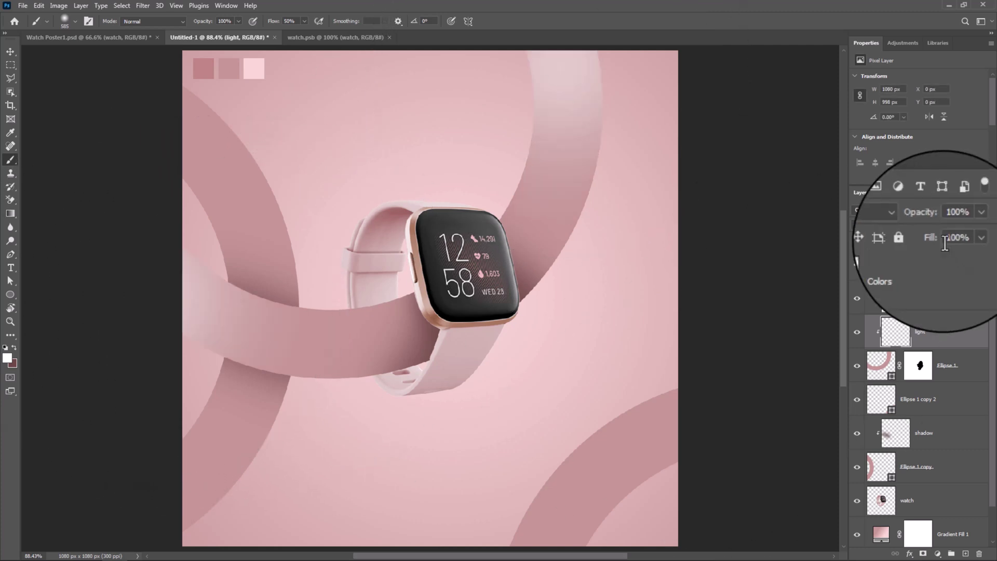
left_click_drag(936, 239, 918, 243)
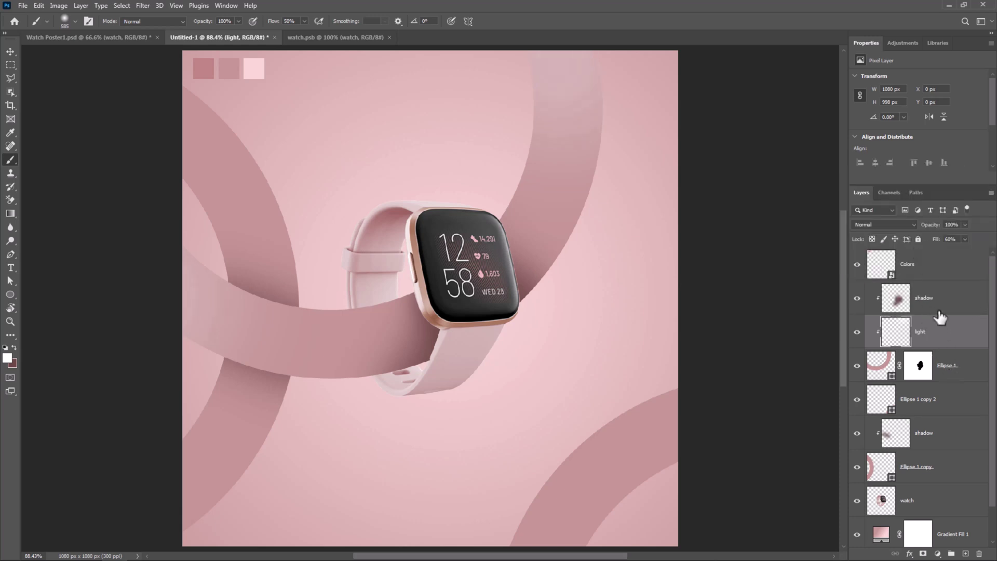
left_click(935, 304, "shift")
left_click(958, 378, "shift")
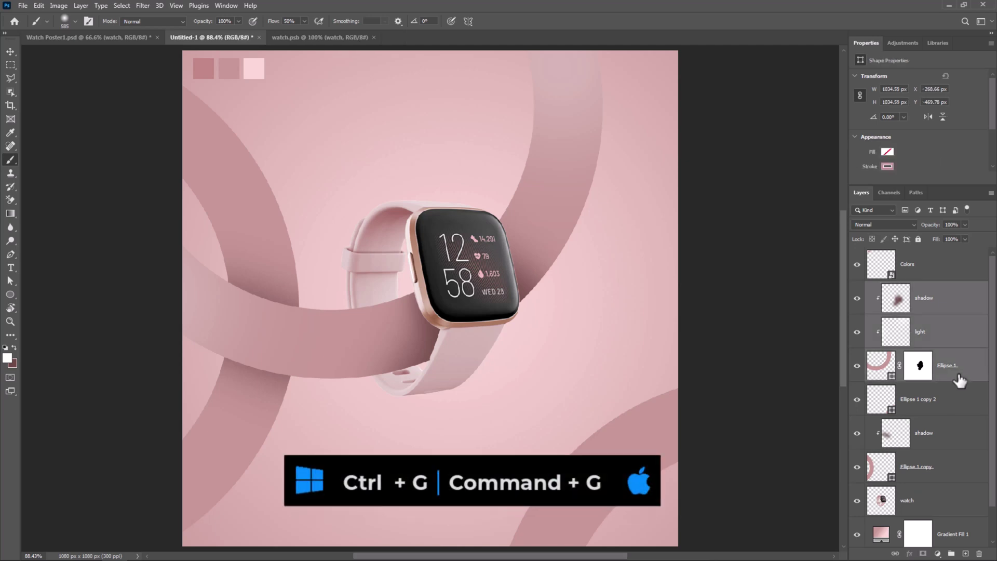
Group shadow, light and Ellipse 1 into a group named 'shap1'
key("ctrl+g")
double_click(895, 287)
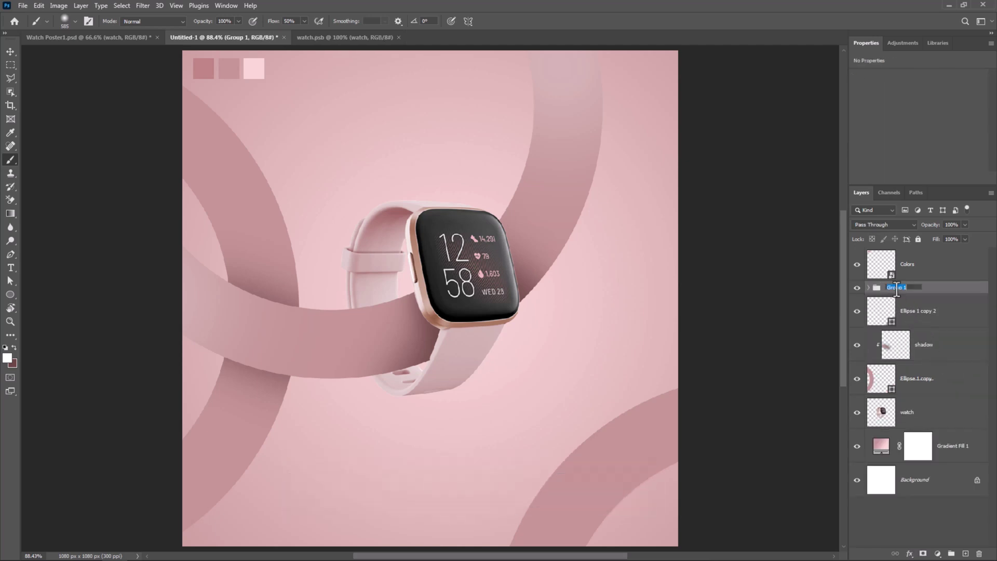
type("shap1")
key("Return")
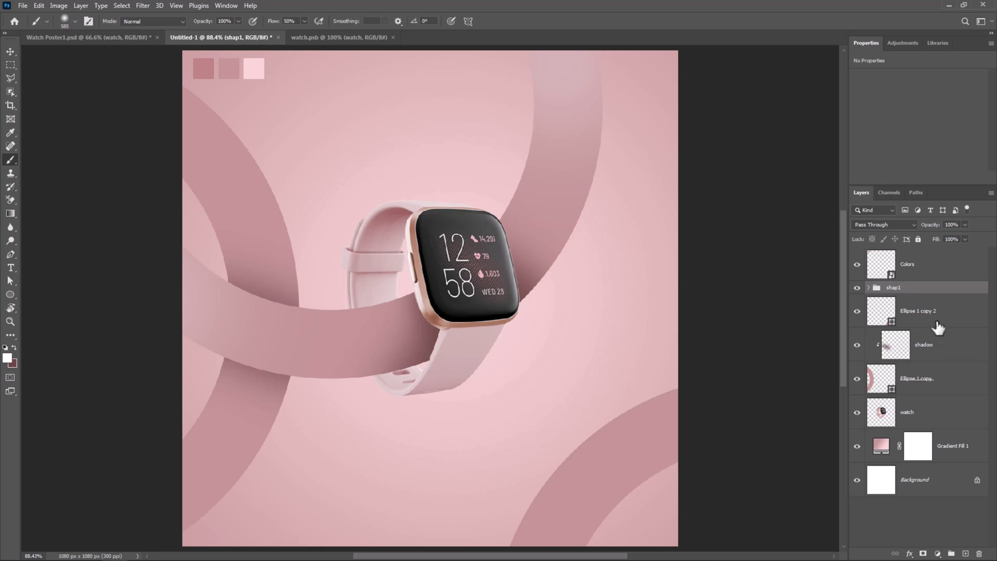
Group Ellipse 1 copy 2 with its shadow as 'shape2'
left_click(938, 324)
key("ctrl+g")
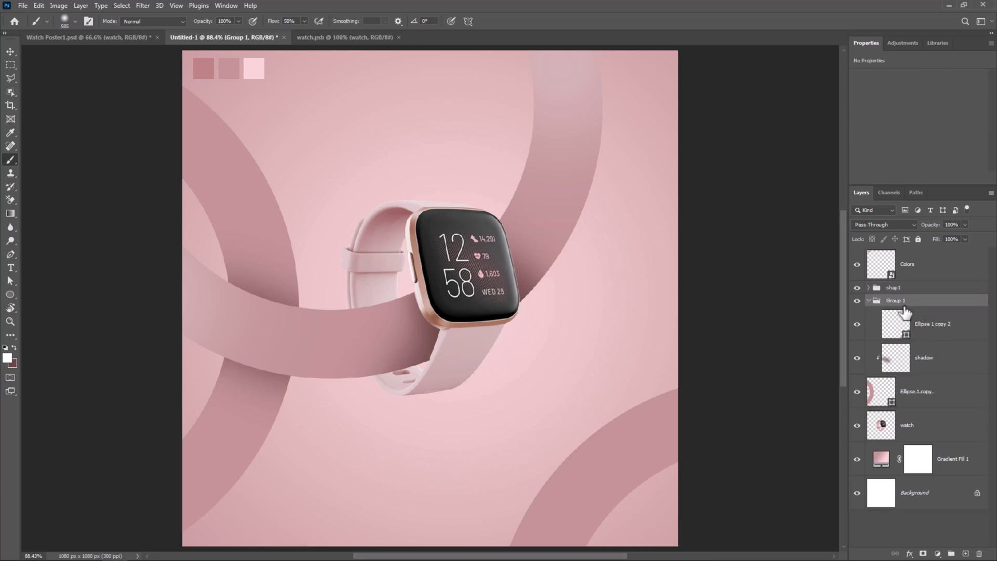
double_click(900, 300)
type("shape2")
key("Return")
Try grouping three layers as 'Shape3', then ungroup them again
left_click(916, 327)
left_click(935, 402, "shift")
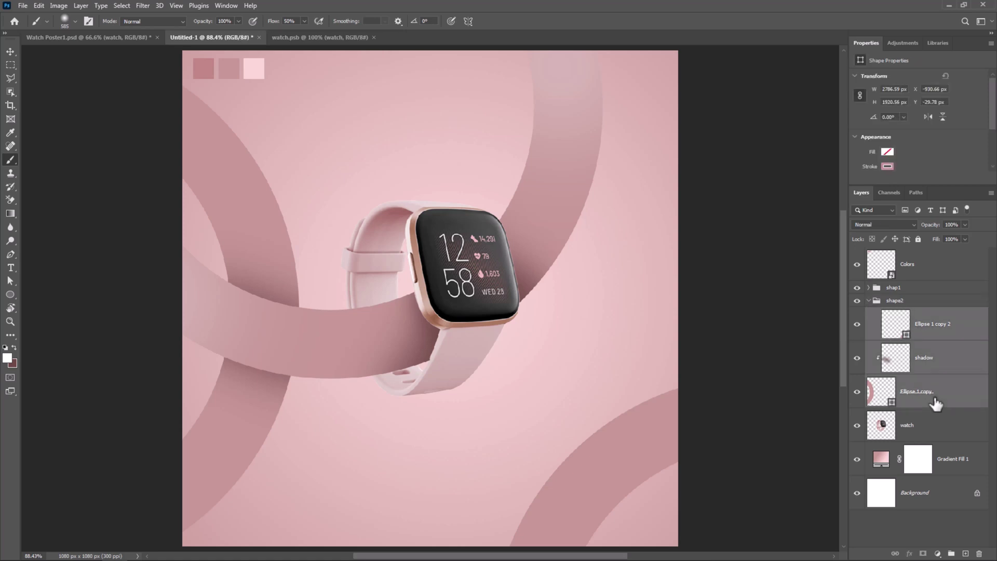
key("ctrl+g")
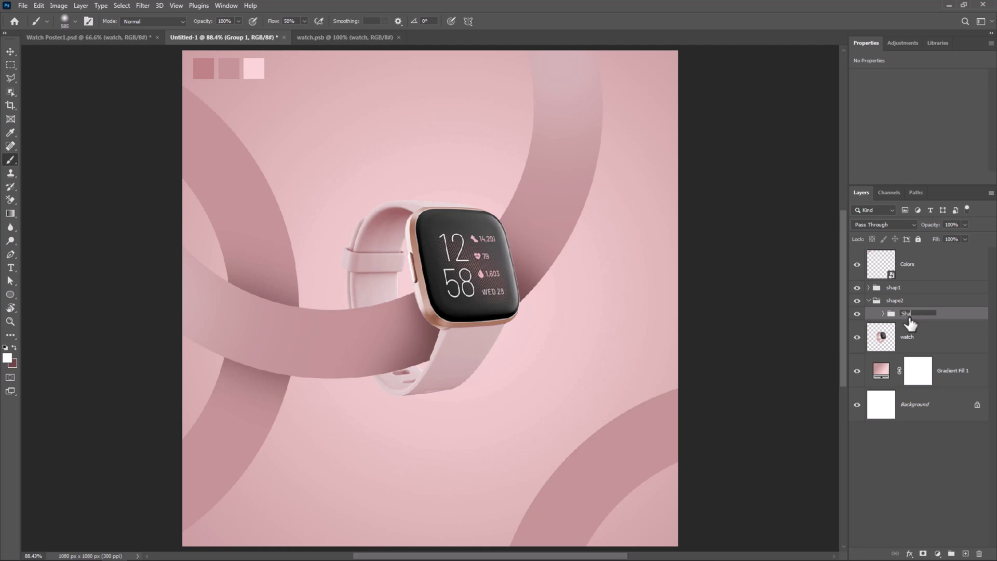
left_click(910, 319)
type("Shape3")
key("Return")
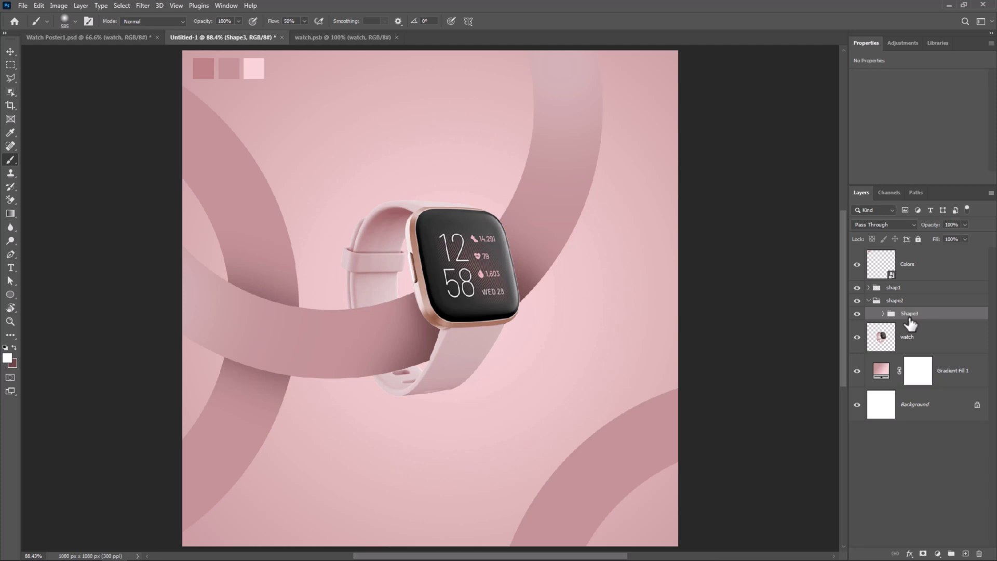
left_click(880, 314)
left_click(879, 313)
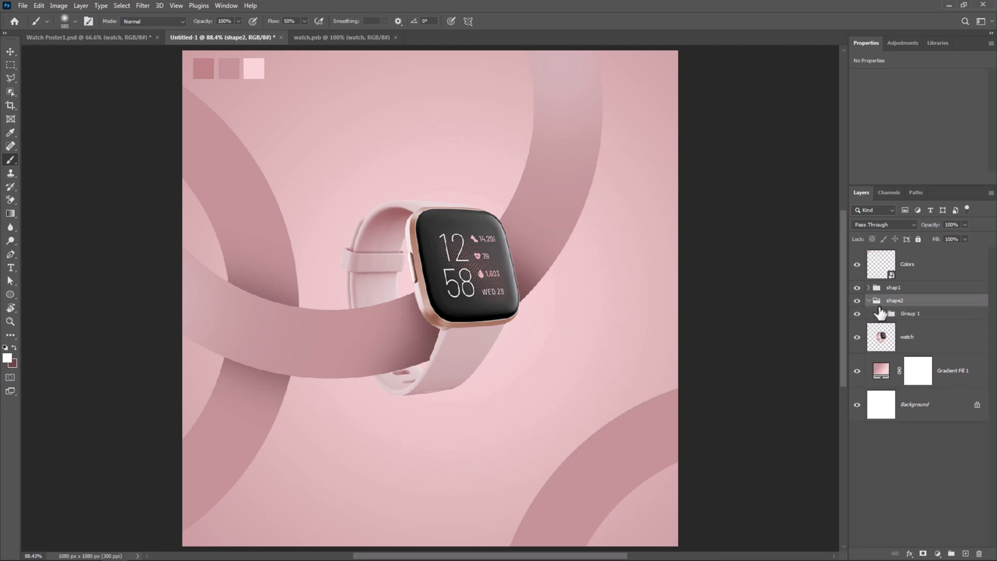
key("ctrl+shift+g")
Group the shadow layer and Ellipse 1 copy as 'shape3' and check its visibility
left_click(869, 300)
left_click(926, 326)
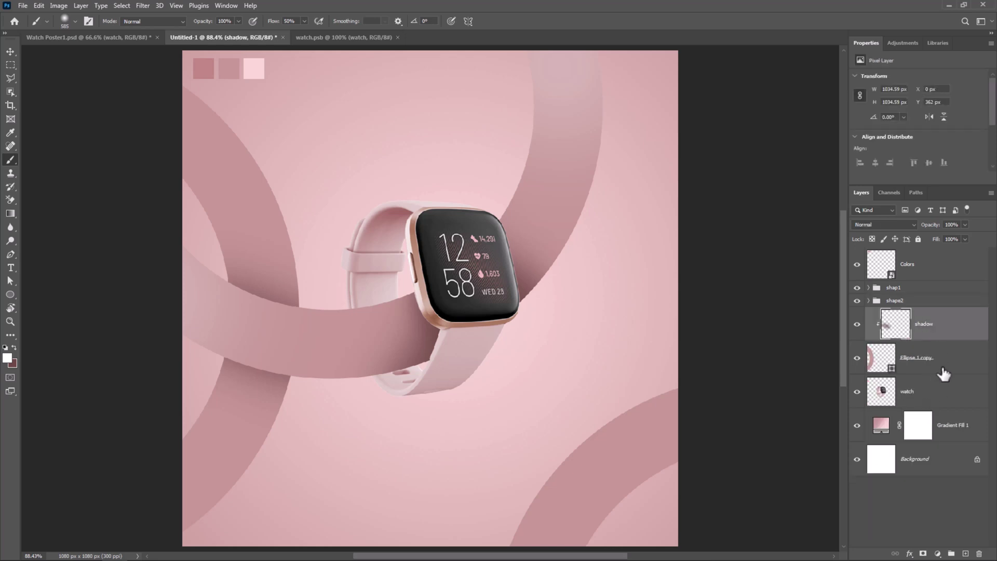
left_click(951, 366, "shift")
key("ctrl+g")
double_click(891, 313)
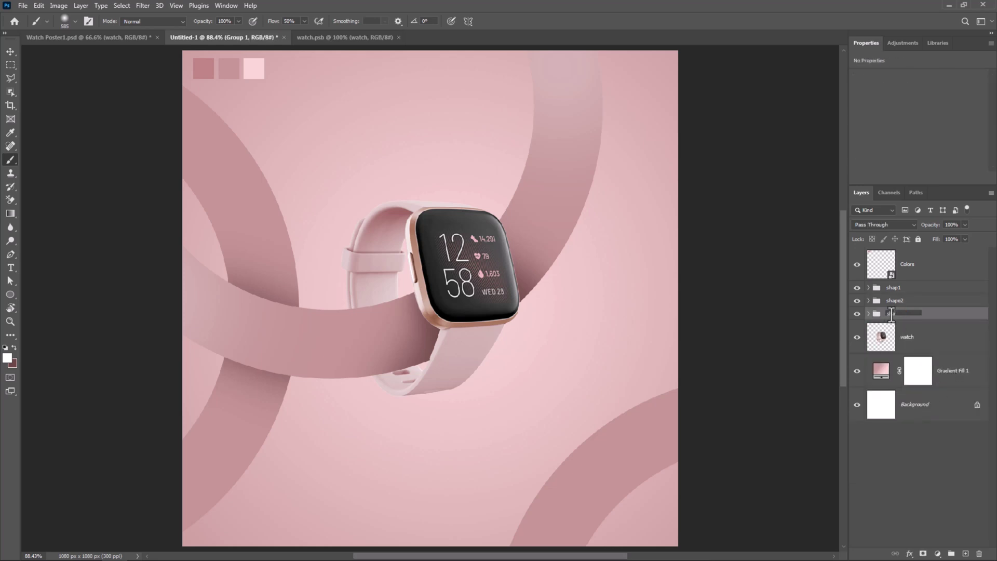
type("shape3")
key("Return")
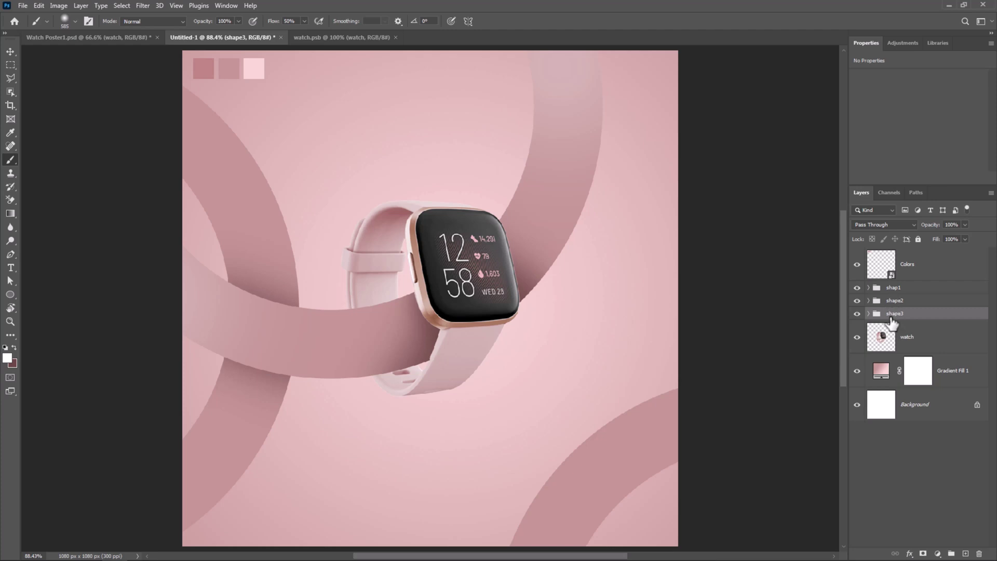
left_click(857, 314)
left_click(857, 314)
left_click(930, 350)
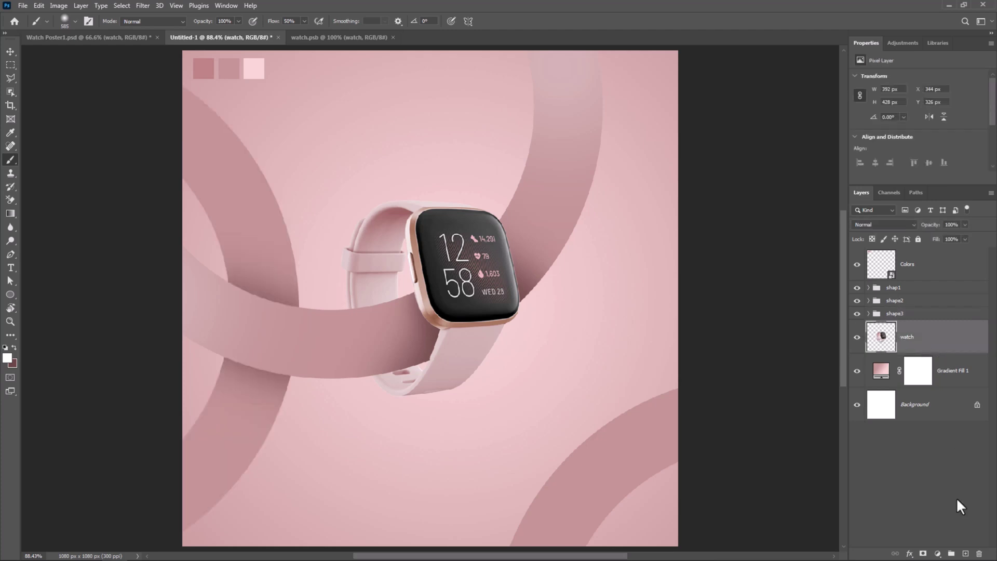
Add a new layer named 'watch shadow' and place it beneath the watch layer
left_click(965, 553)
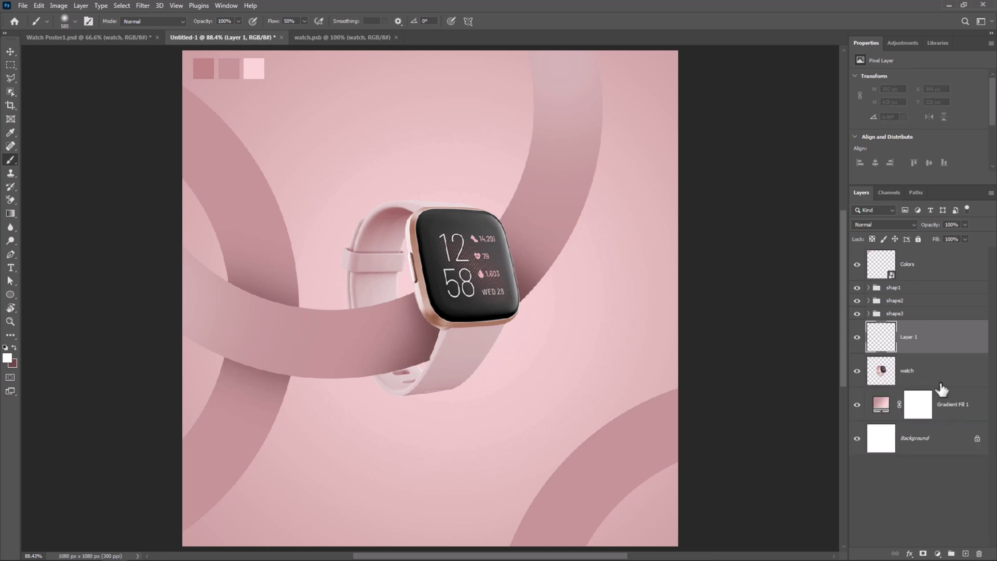
double_click(911, 337)
key("Return")
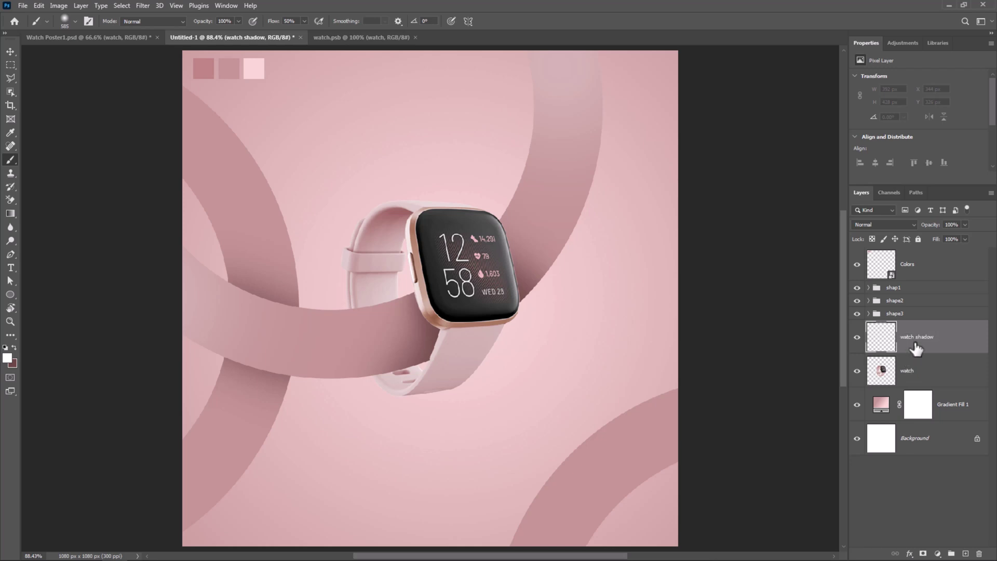
left_click_drag(914, 349, 929, 390)
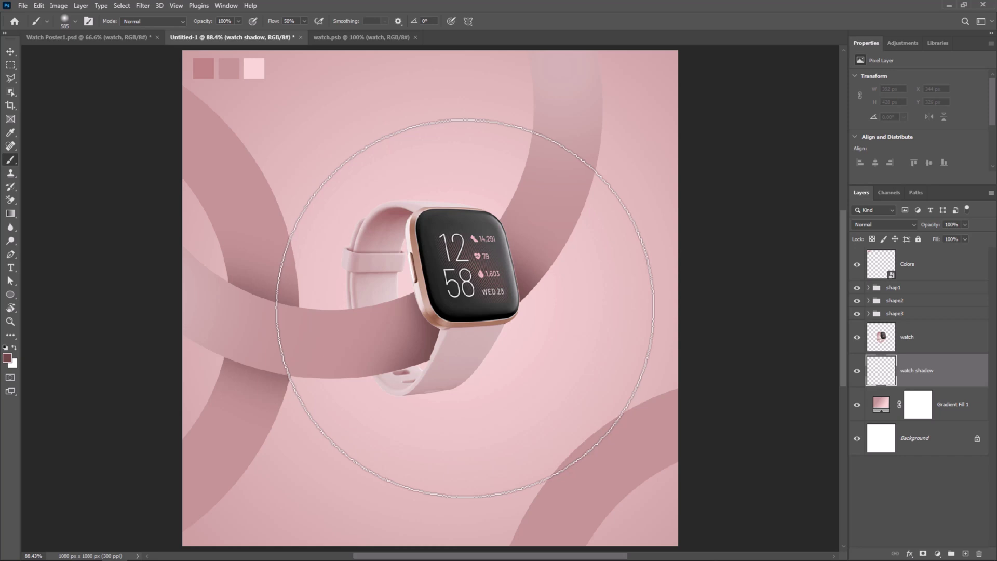
Paint a soft dark shadow under the watch with a flattened 202 px brush
right_click(465, 308)
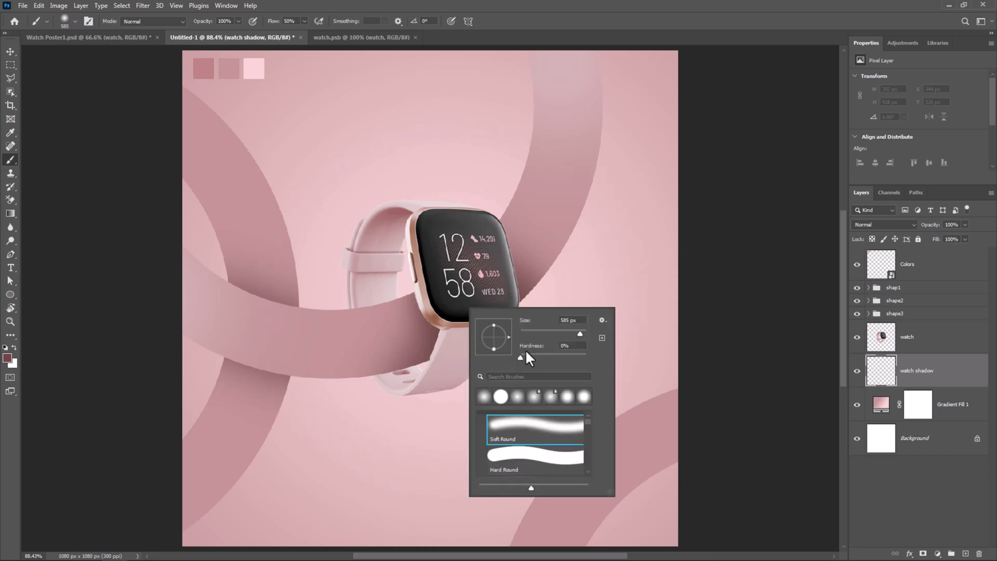
left_click_drag(575, 335, 569, 333)
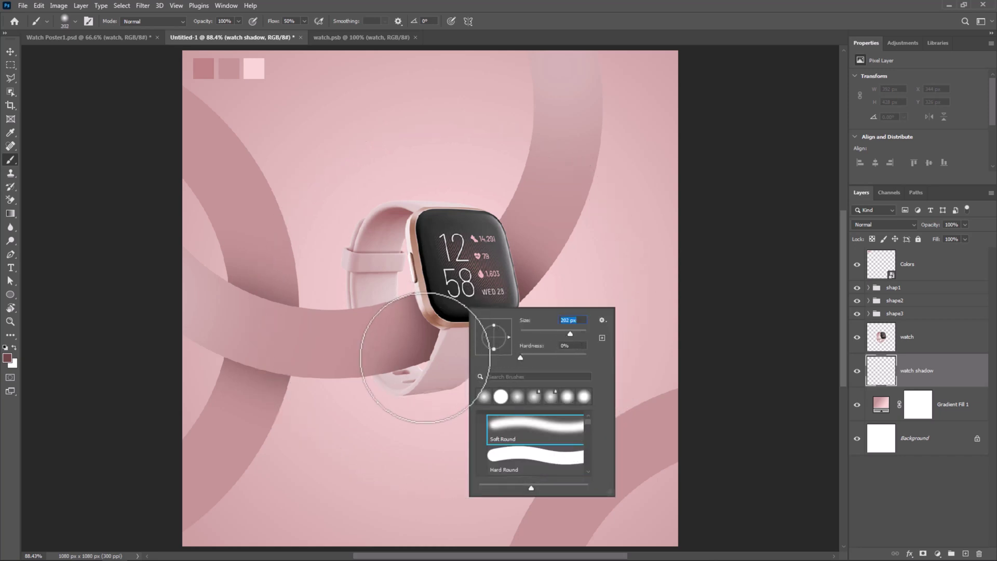
left_click_drag(493, 325, 492, 336)
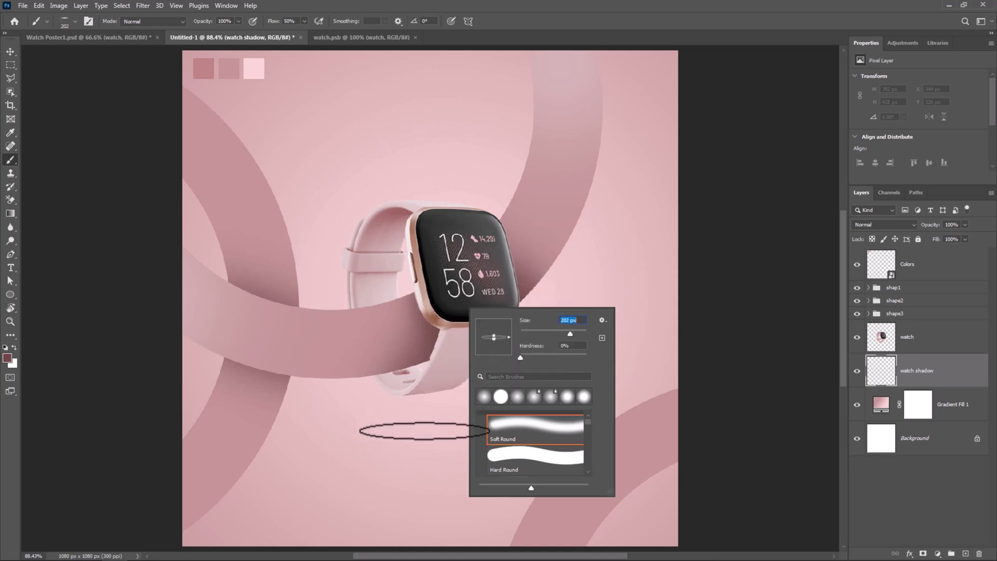
left_click(636, 6)
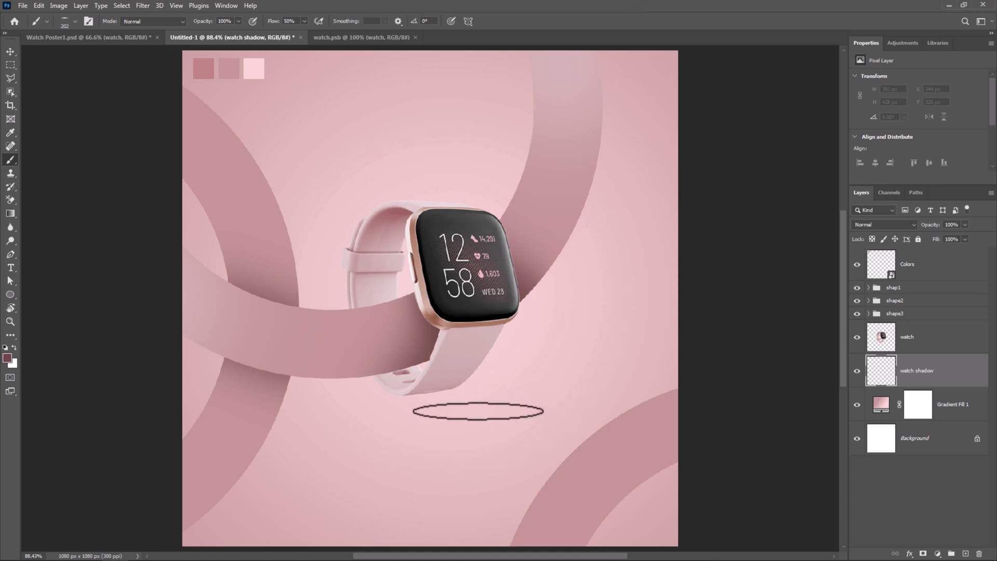
left_click(425, 428)
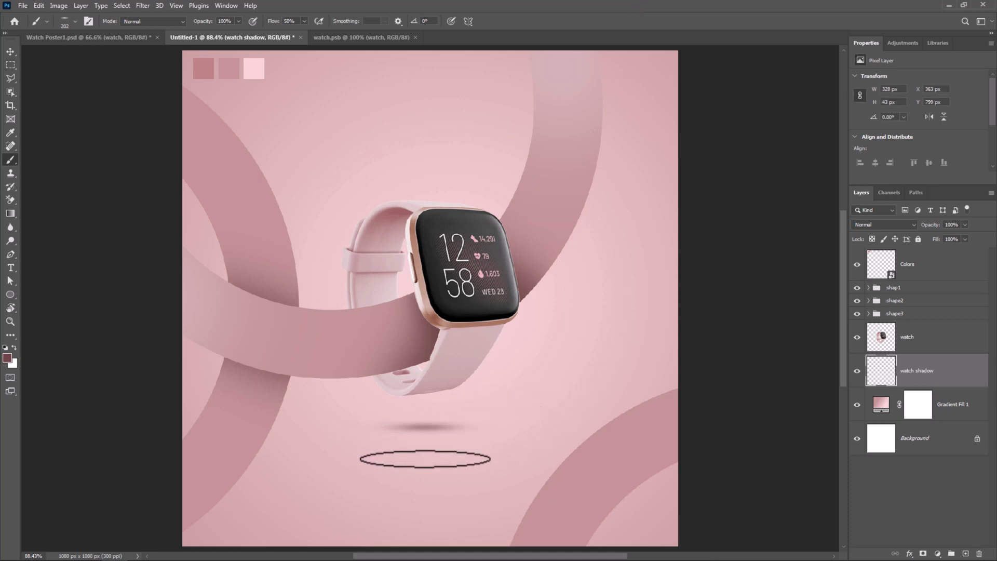
left_click(427, 432)
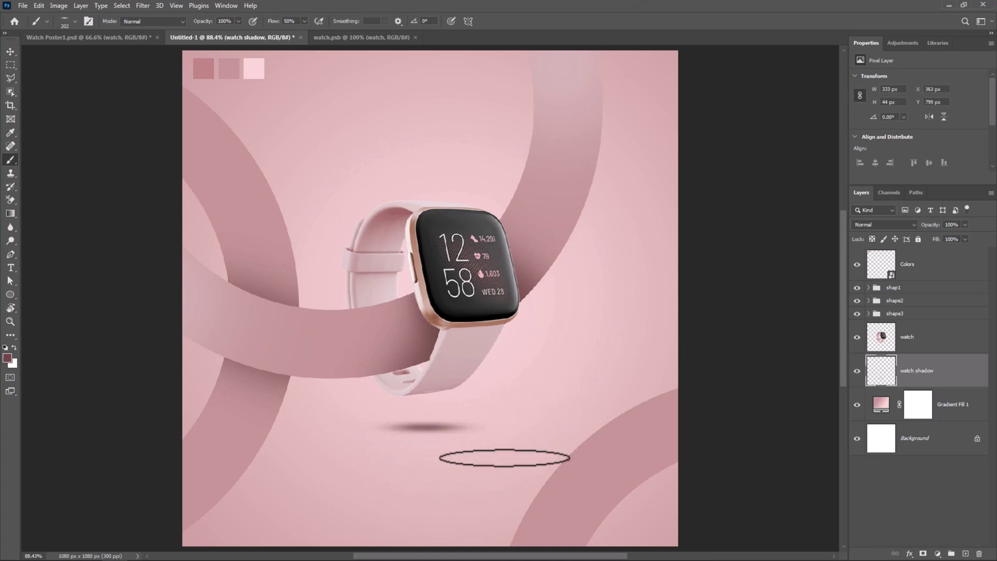
Centre the shadow under the watch and set its fill to 84%
key("v")
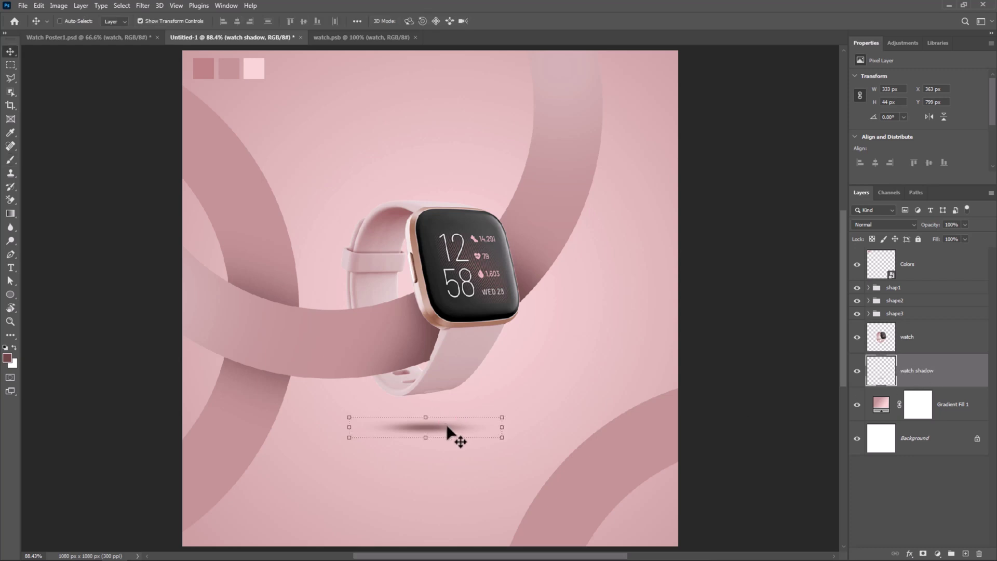
left_click_drag(449, 434, 442, 433)
left_click_drag(933, 248, 925, 248)
Group the watch with its shadow and name the group 'watch'
left_click(929, 343, "shift")
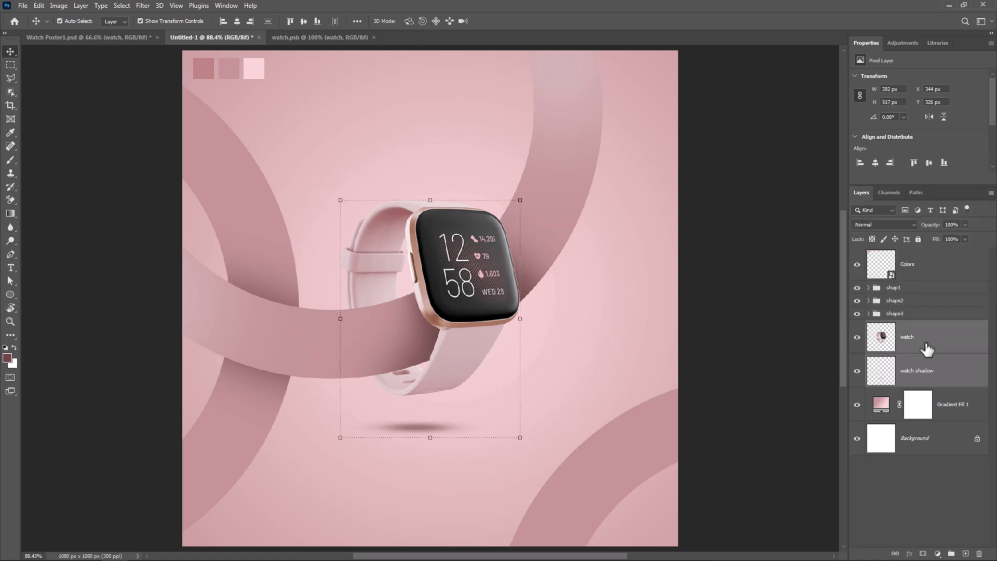
key("ctrl+g")
double_click(894, 327)
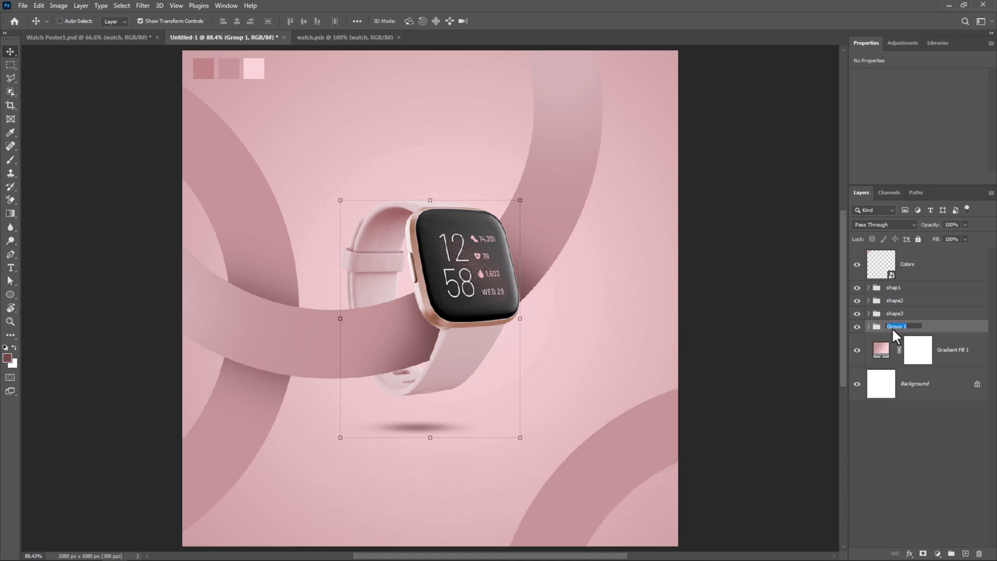
key("Return")
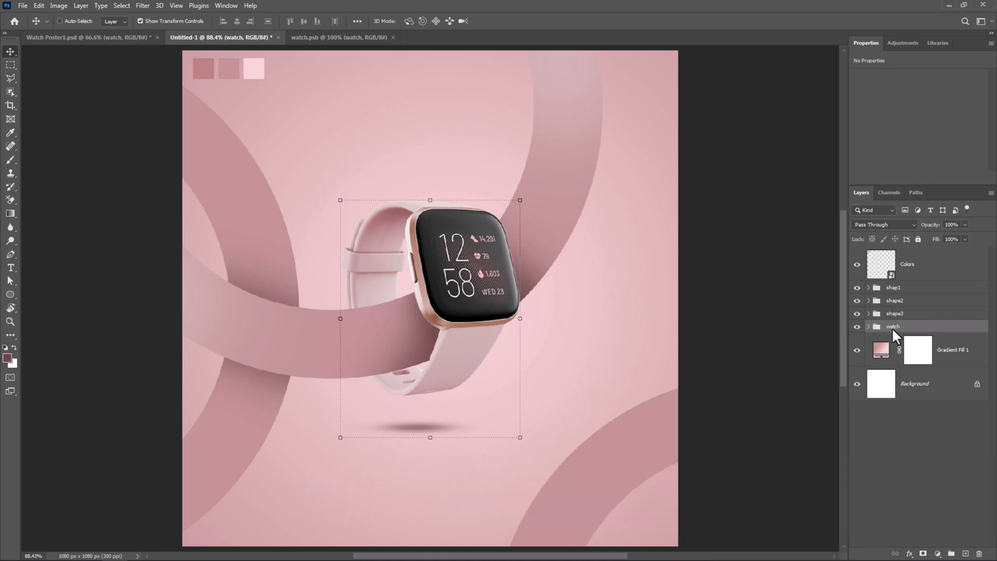
left_click(928, 291)
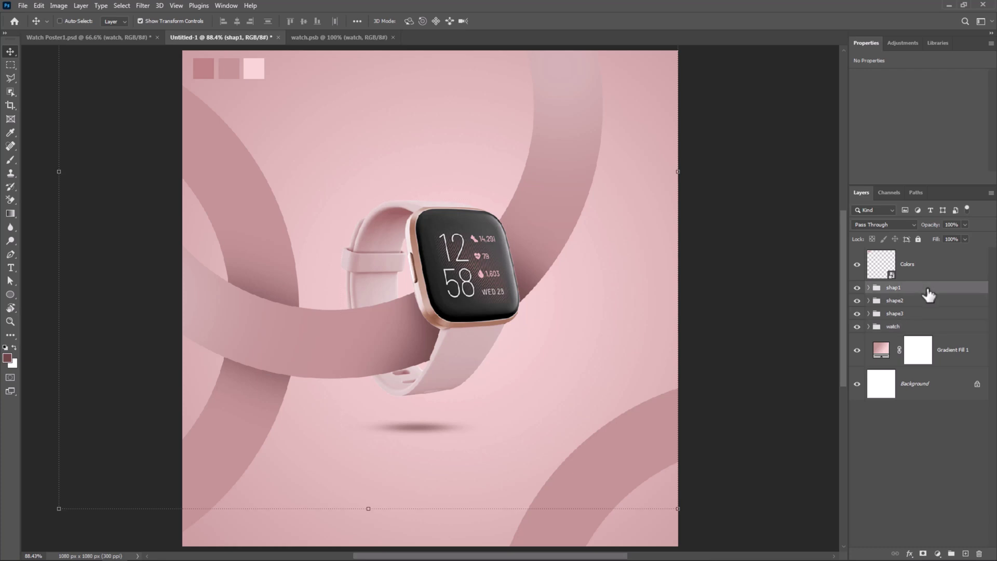
Add 'LO GO' text in the top-right corner, coloured with the first pink swatch
left_click(10, 267)
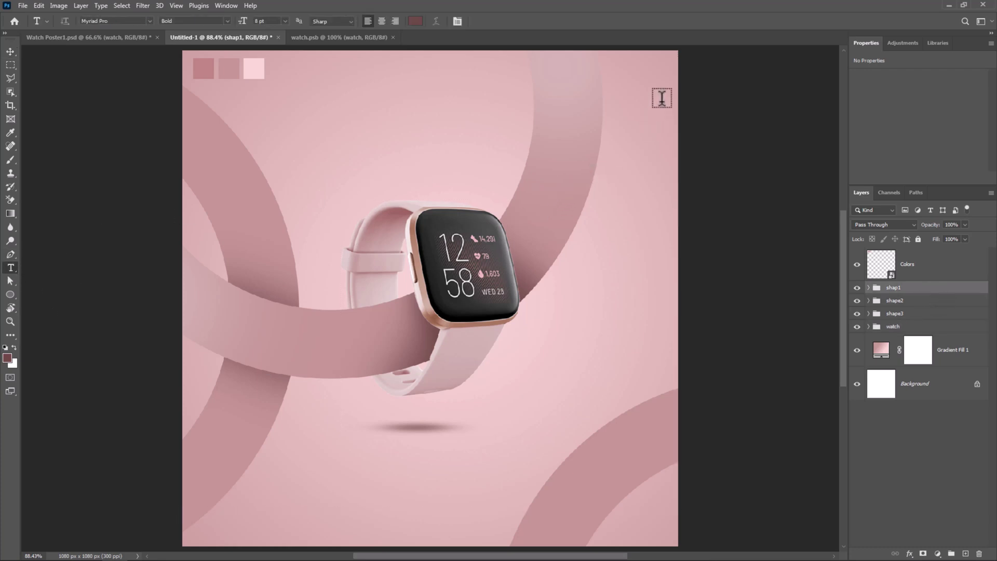
left_click(637, 74)
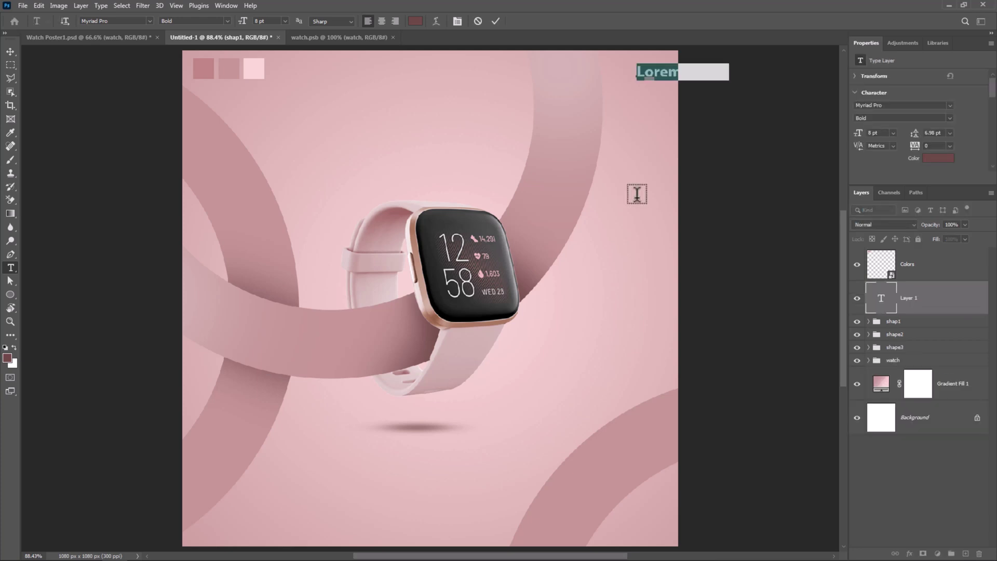
type("LO")
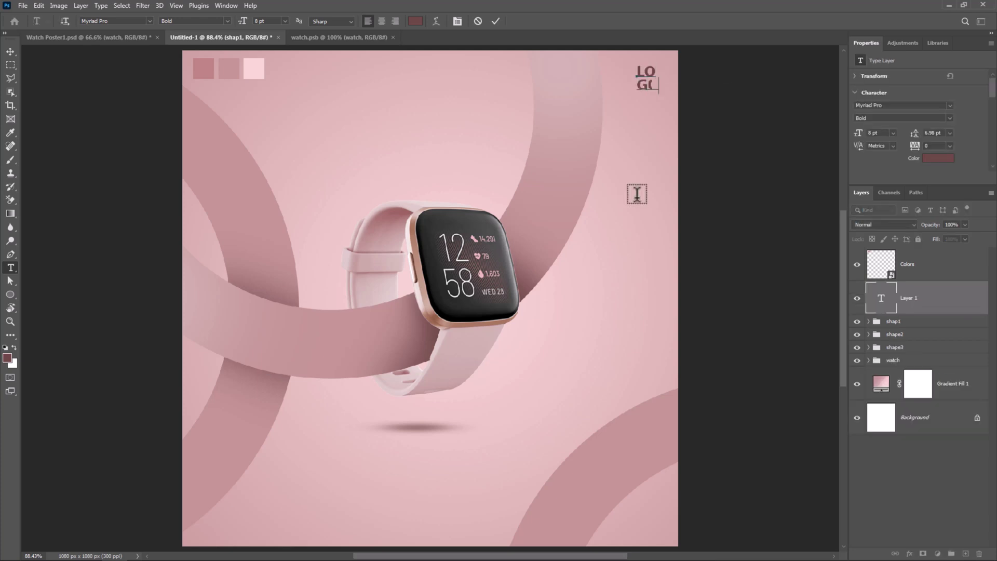
double_click(649, 77)
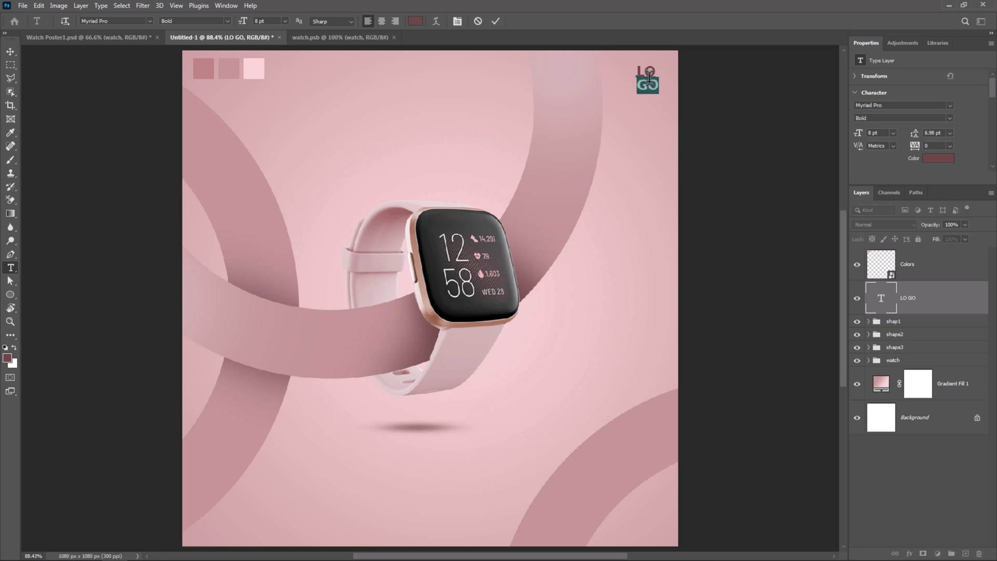
key("ctrl+a")
left_click(415, 21)
left_click(203, 69)
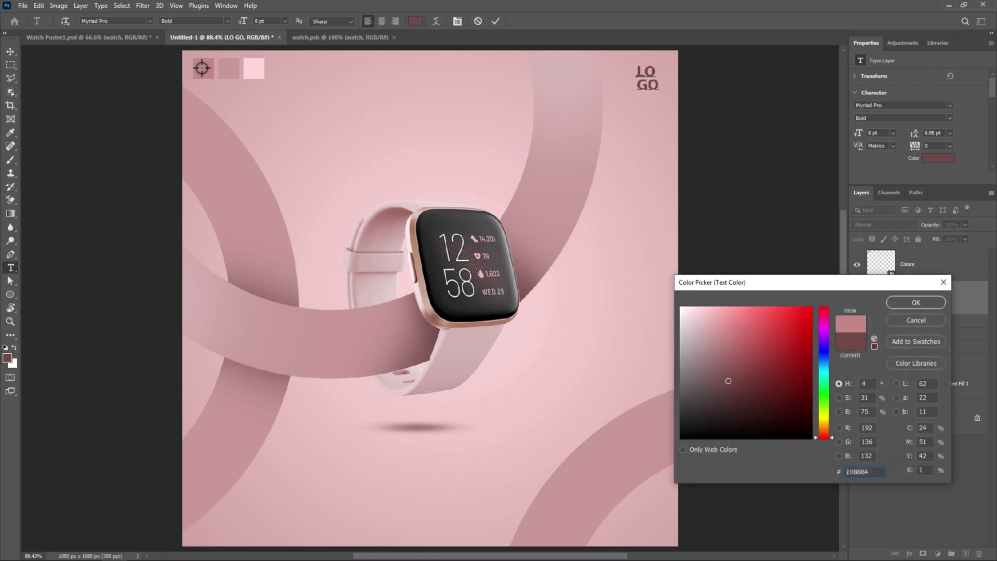
left_click(915, 302)
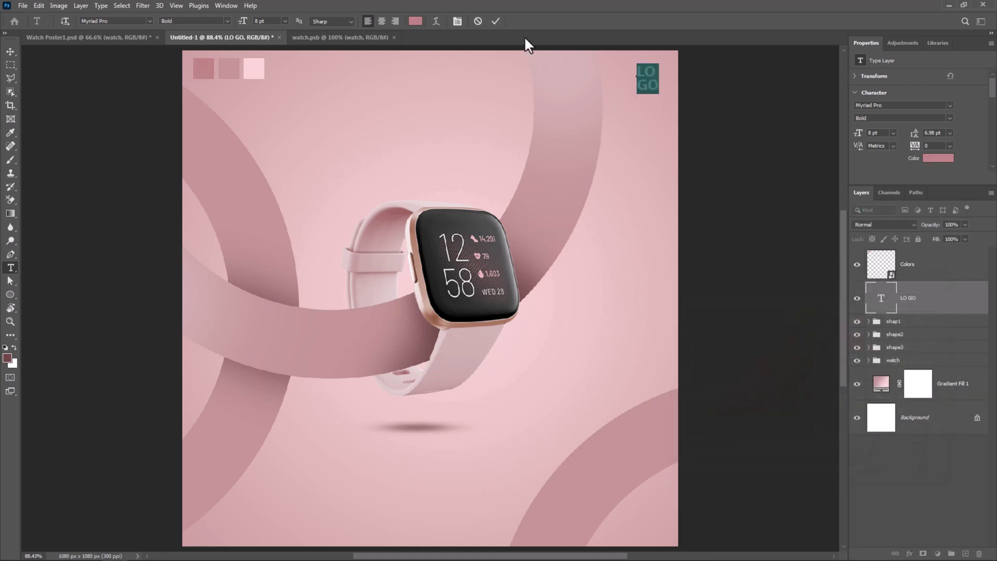
left_click(496, 22)
Type the headline 'A SmartWatch for a Smart Lifestyle' near the top, with line two italic
left_click(385, 99)
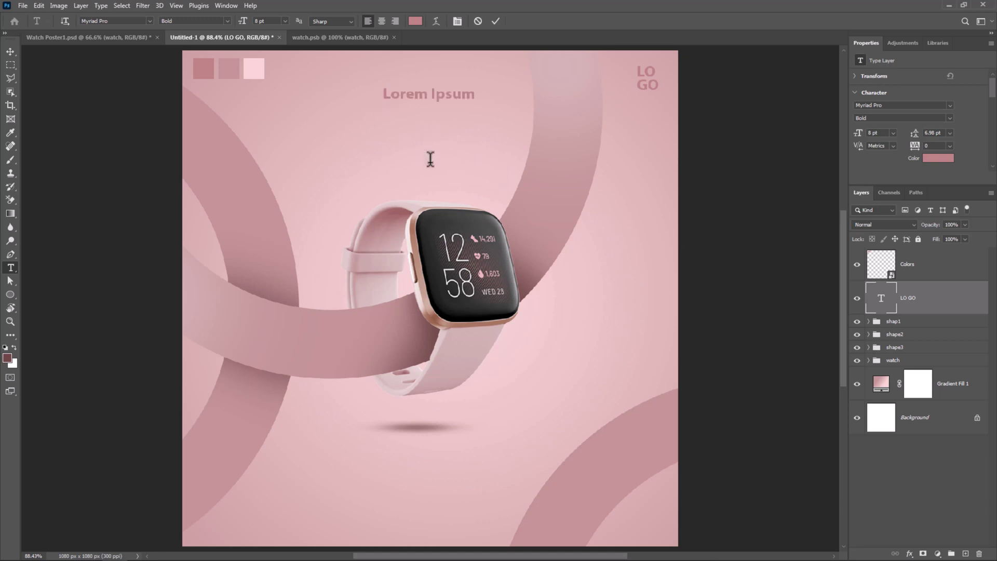
type("a")
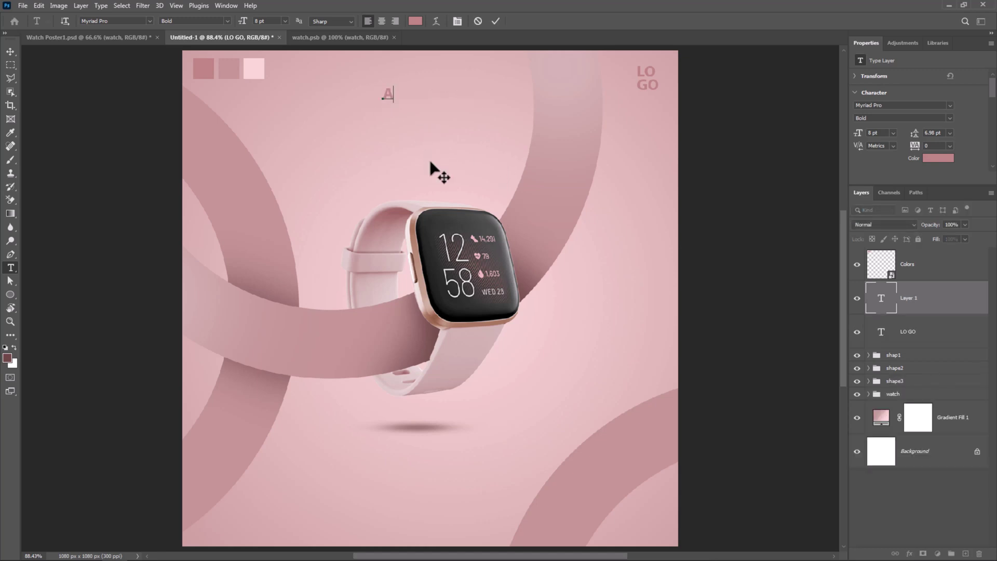
type(" s")
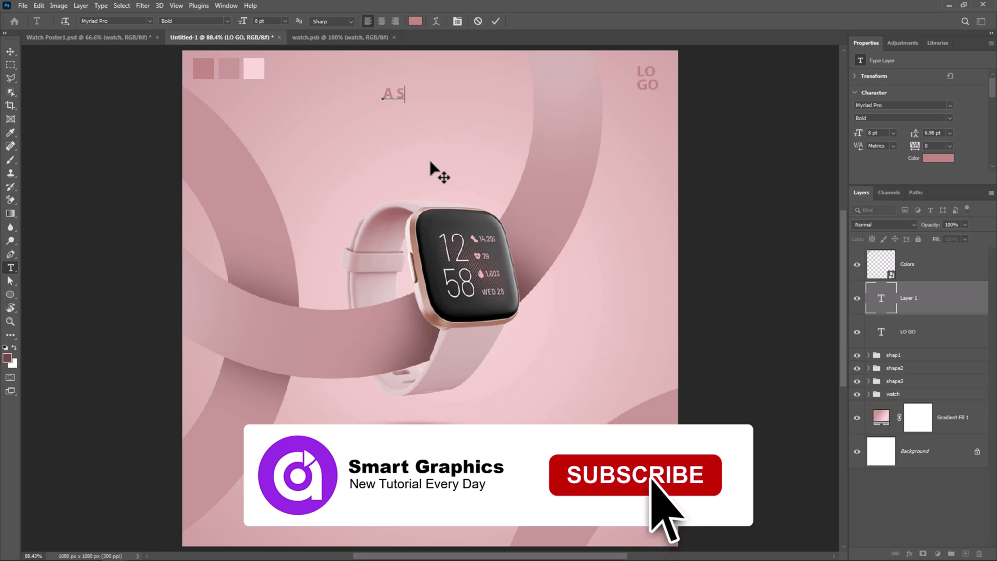
type("martWatch")
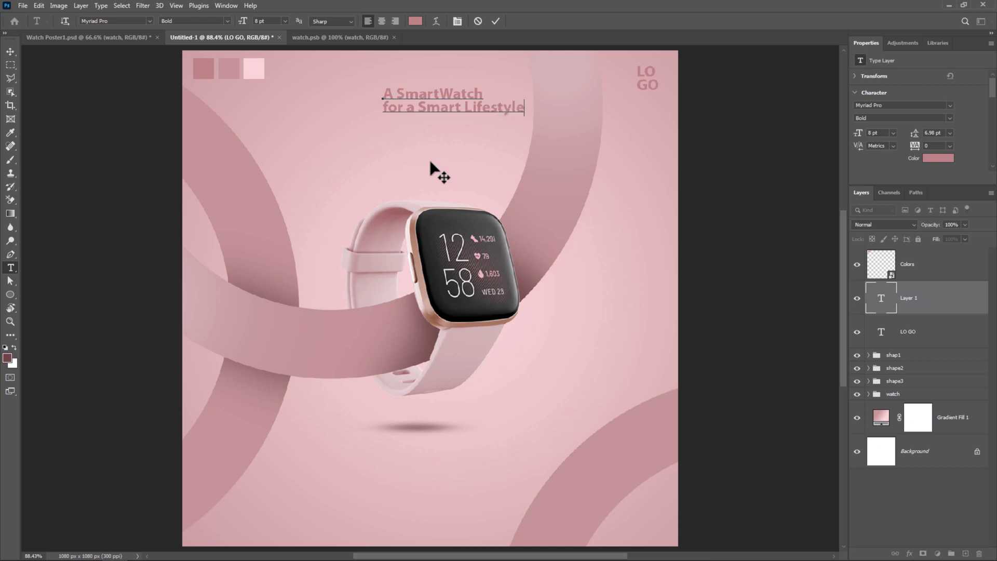
triple_click(457, 108)
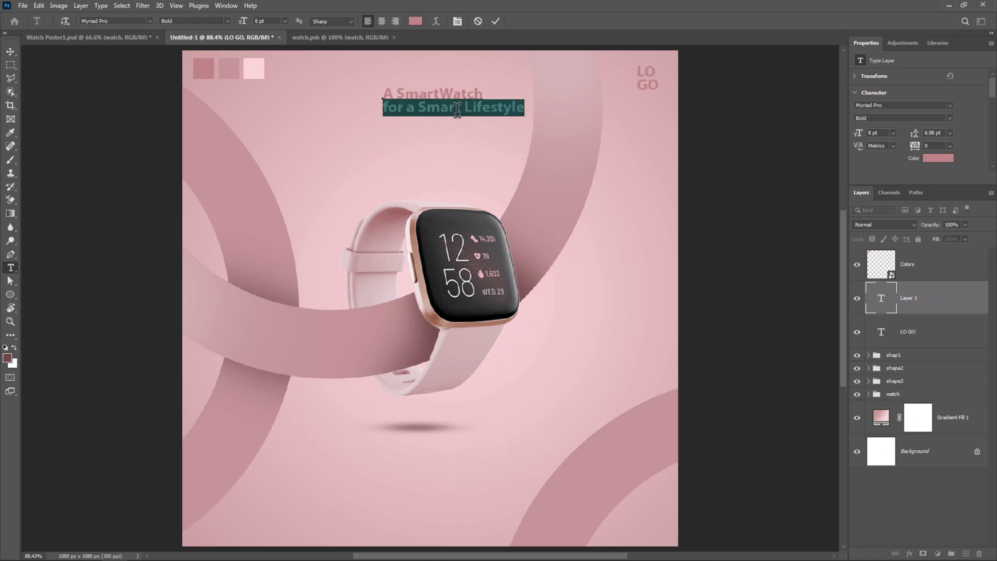
left_click(227, 22)
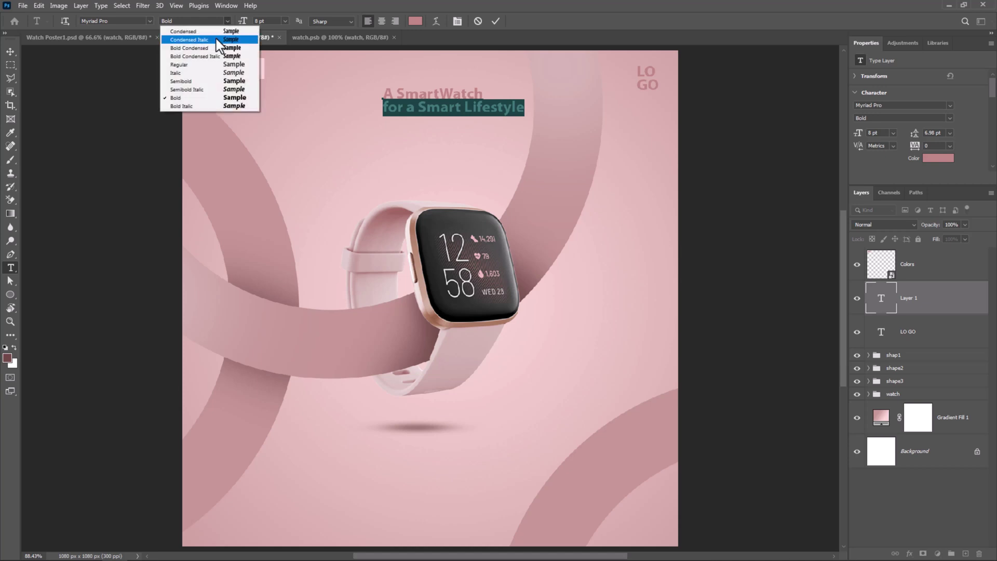
left_click(183, 74)
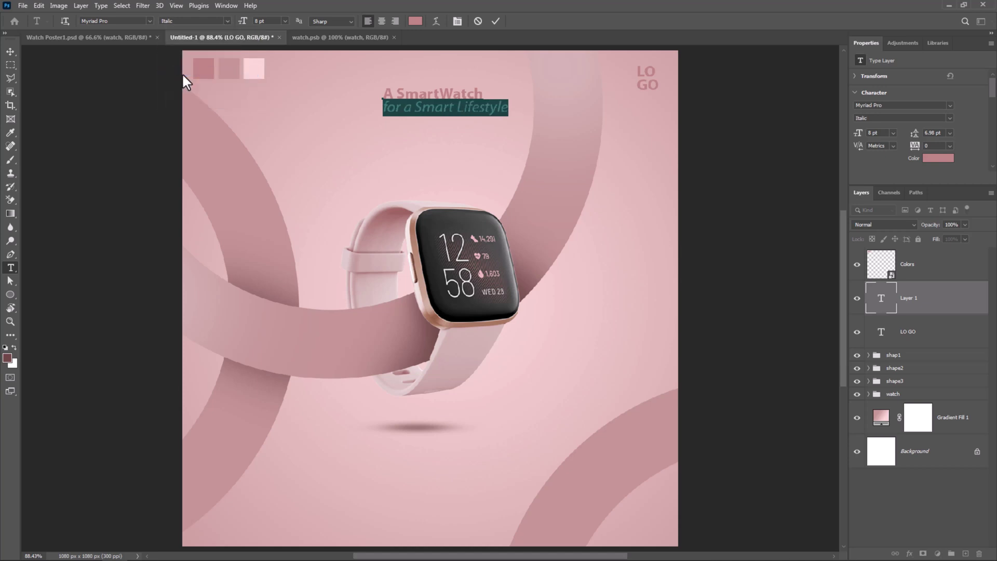
left_click(496, 21)
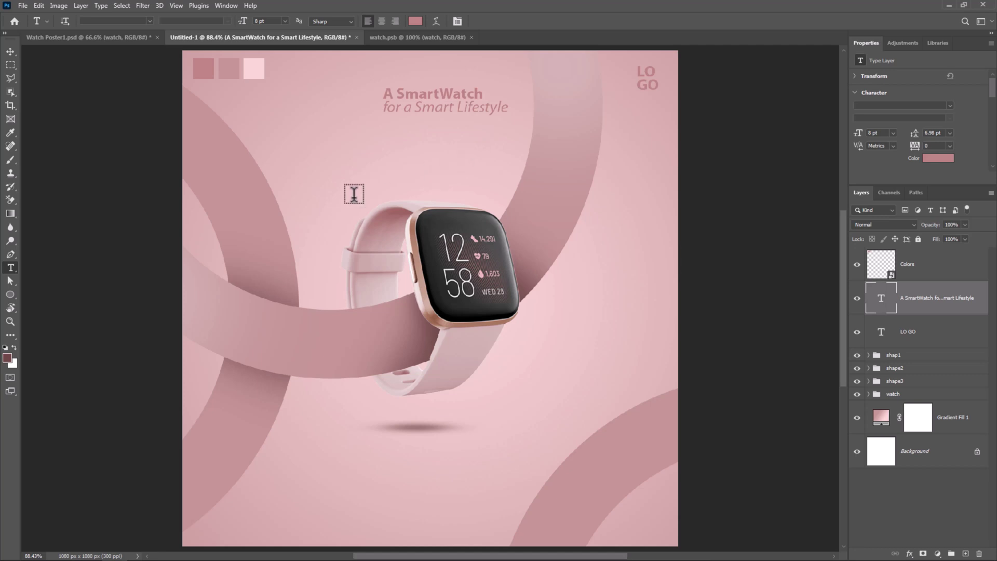
Add a 6 pt '12 hrs Battery' label above-left of the watch
left_click(301, 184)
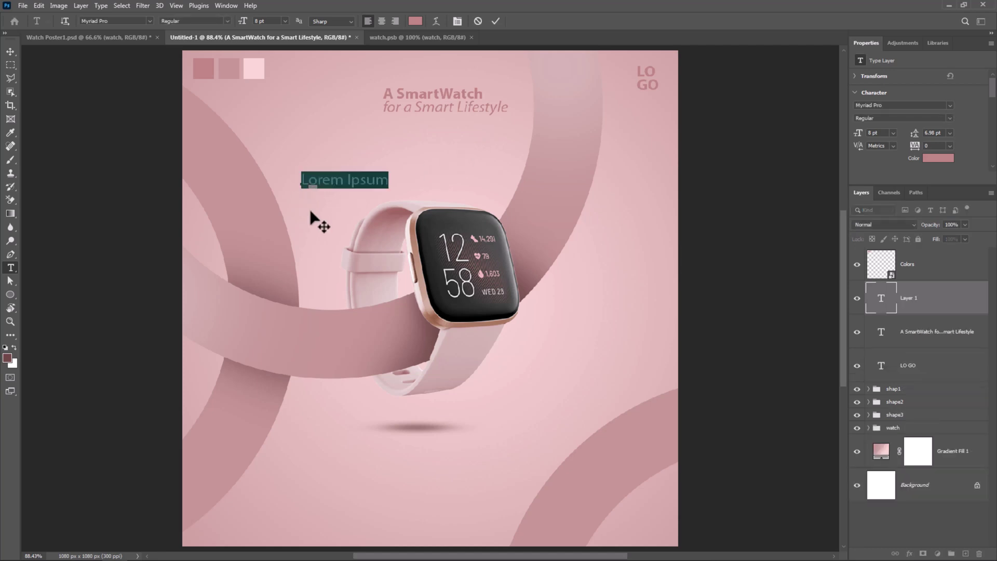
type("12 hrs Battery")
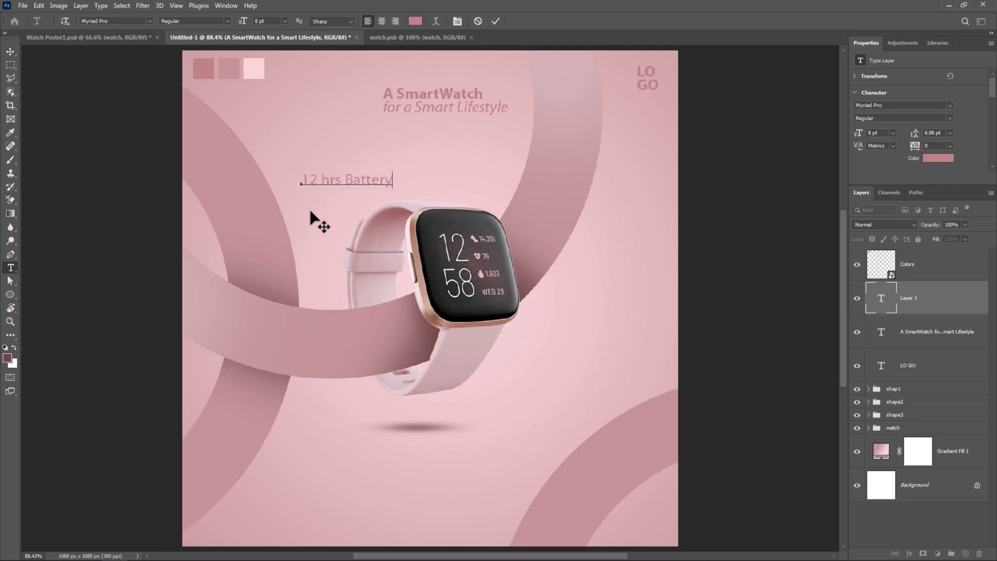
key("ctrl+a")
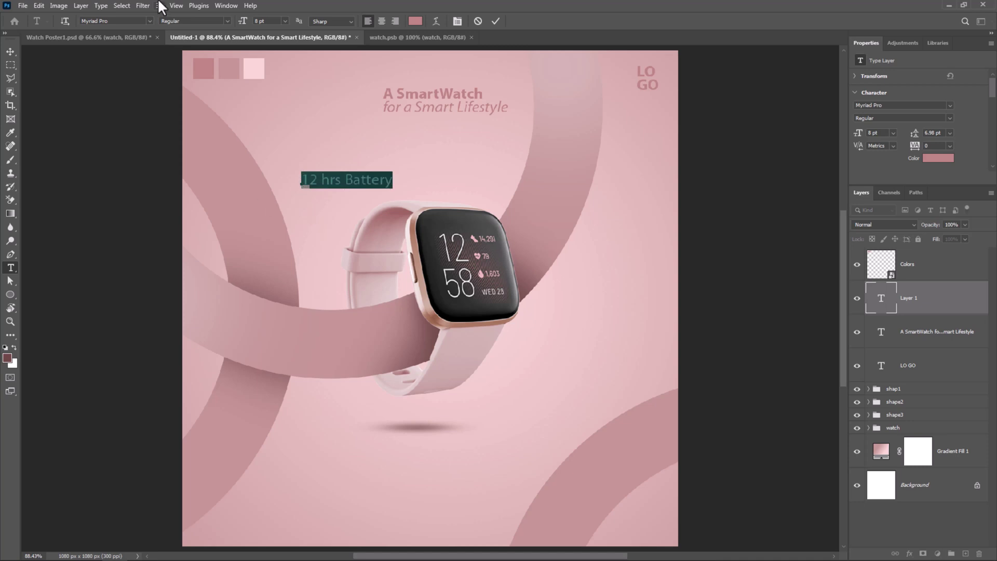
left_click(285, 21)
left_click(274, 41)
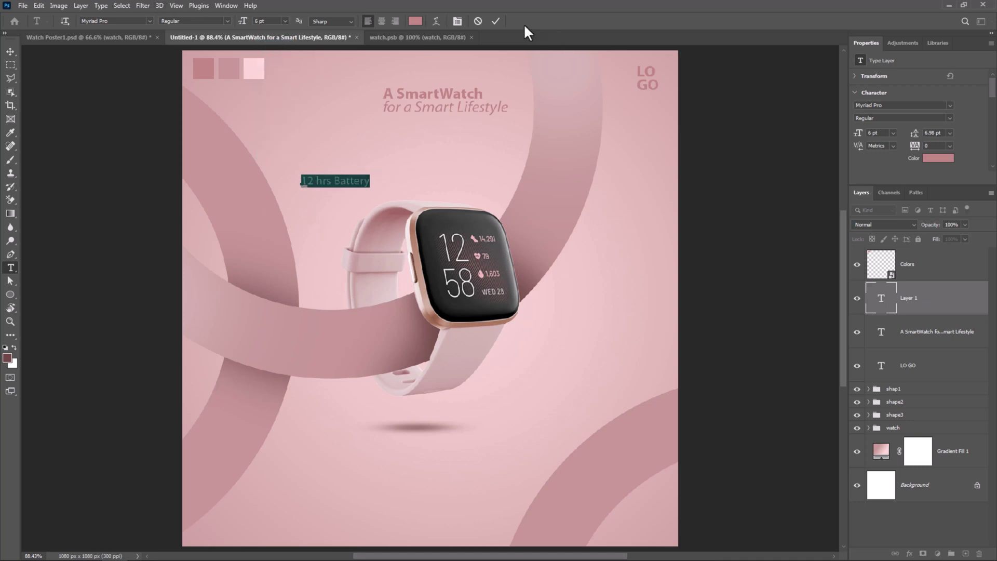
left_click(495, 21)
key("v")
left_click_drag(350, 191, 341, 191)
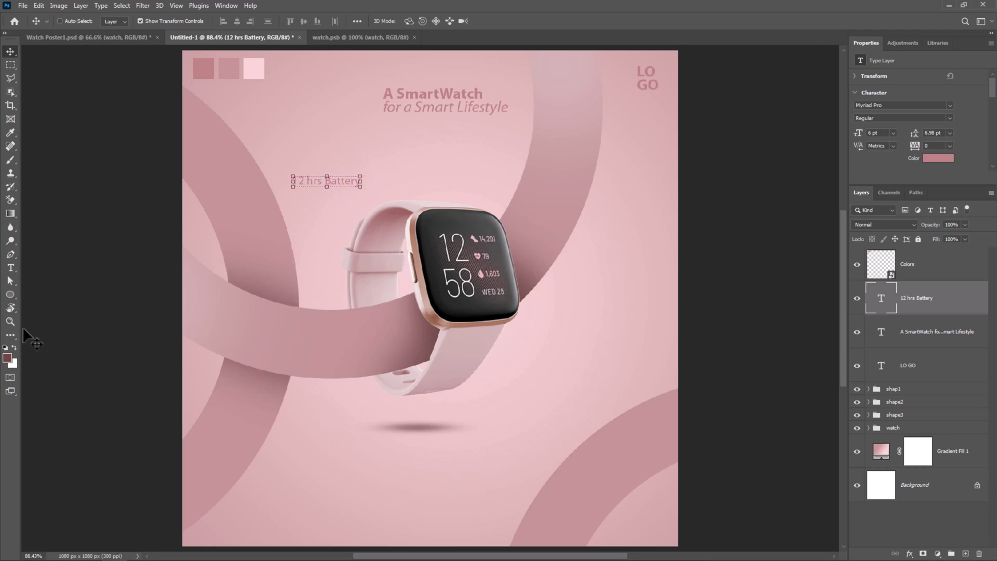
Draw a small no-stroke pink dot just right of the battery label, aligned with the text
left_click(10, 294)
left_click(153, 21)
left_click(93, 40)
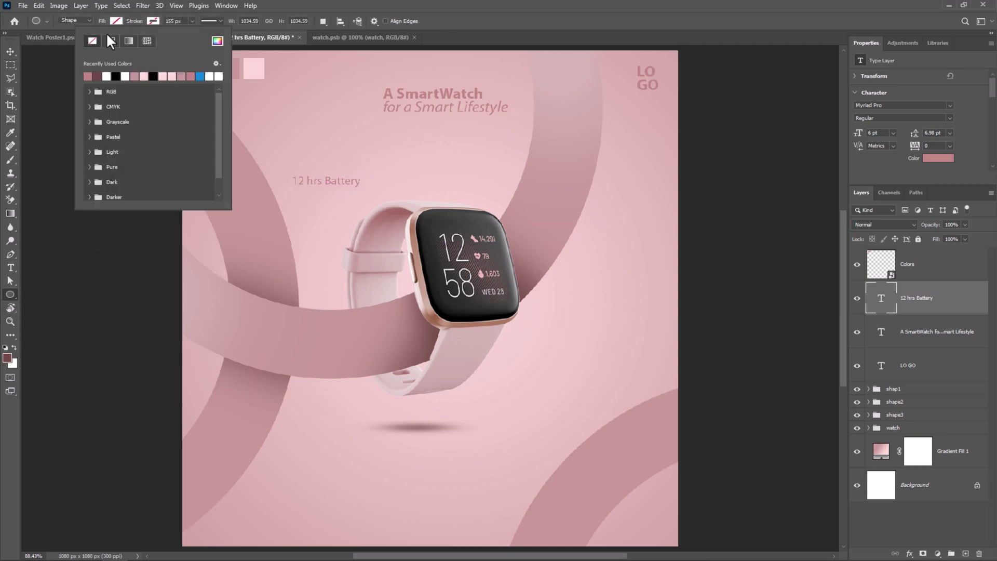
left_click(116, 21)
left_click(60, 75)
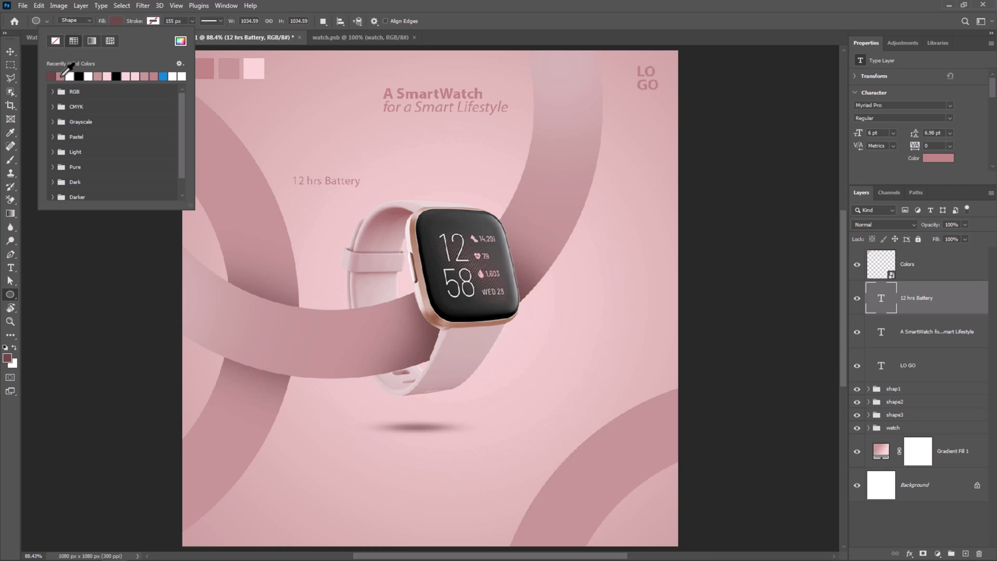
left_click(61, 76)
left_click(516, 8)
left_click_drag(365, 181, 370, 187)
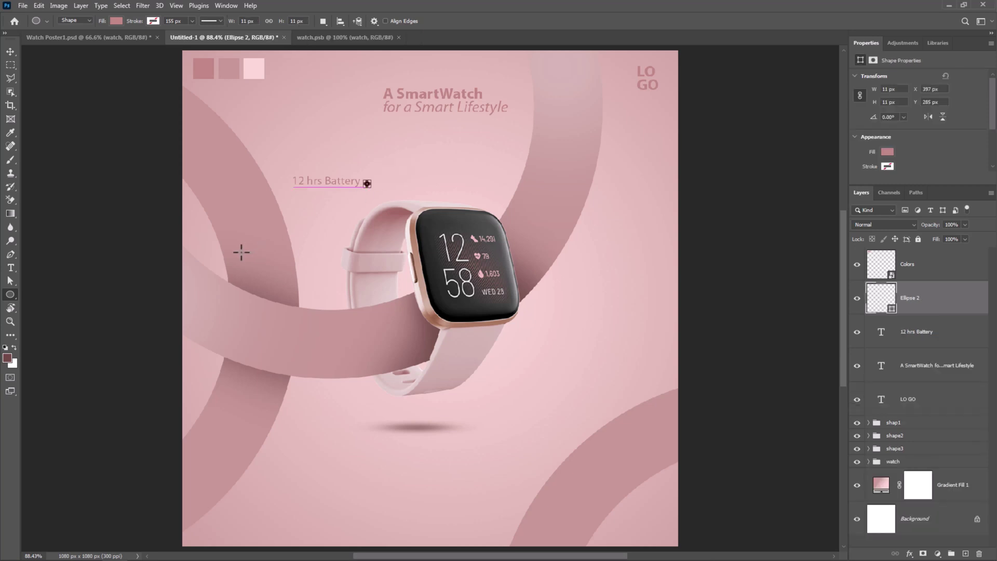
key("v")
key("Up")
key("Up")
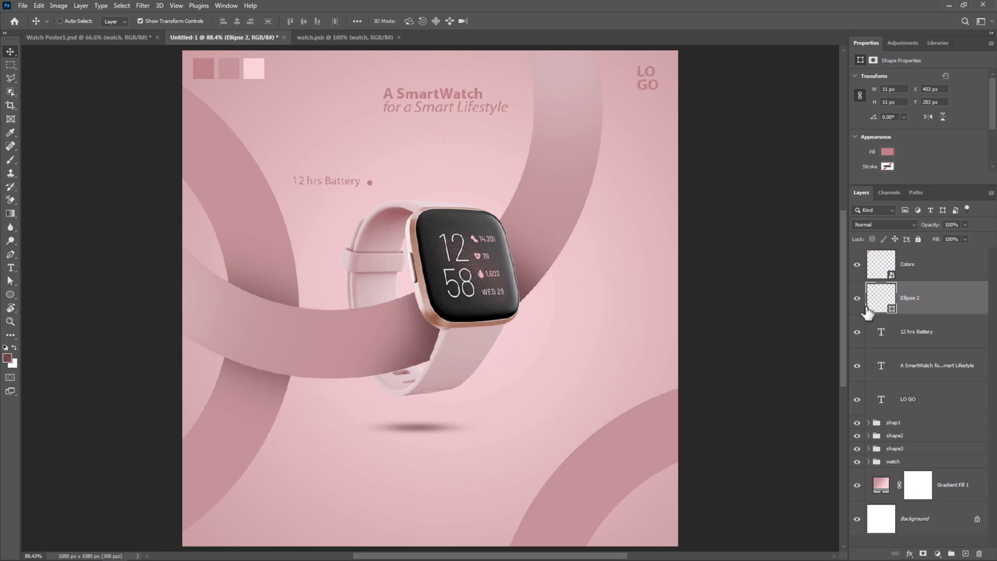
Group the battery label and its dot into a group named 'Text1'
left_click(933, 338, "shift")
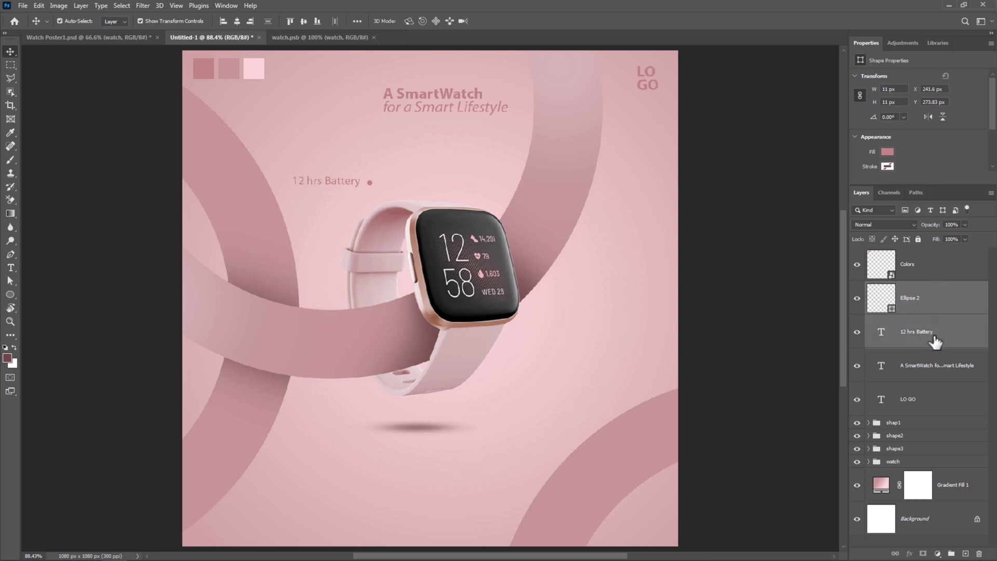
key("ctrl+g")
double_click(896, 288)
type("Texxt1")
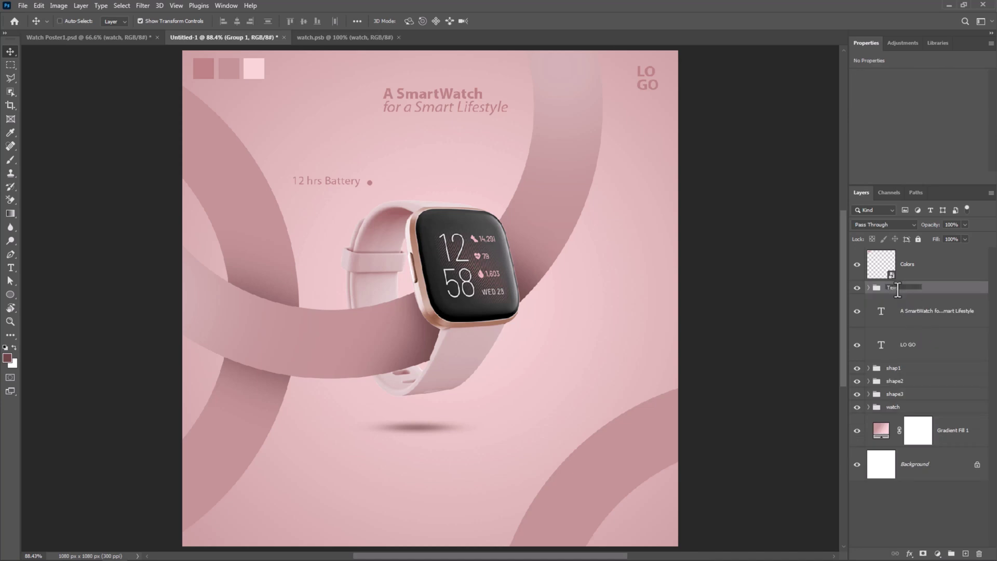
key("Return")
double_click(895, 288)
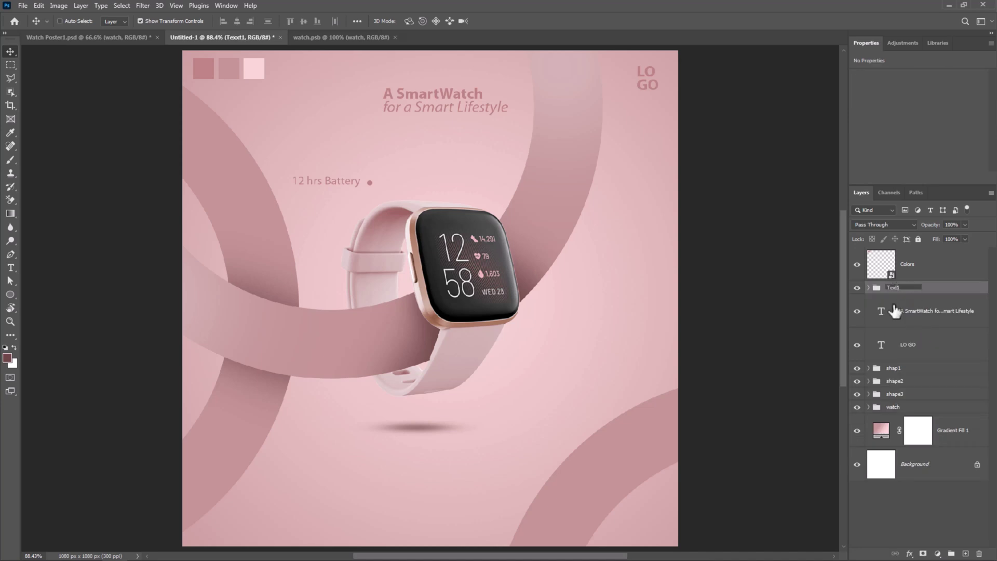
type("Text1")
key("Return")
Duplicate the label group below the watch and to its right
left_click_drag(307, 229, 344, 416)
left_click_drag(518, 374, 559, 297)
left_click(645, 299, "ctrl")
left_click(353, 410, "ctrl")
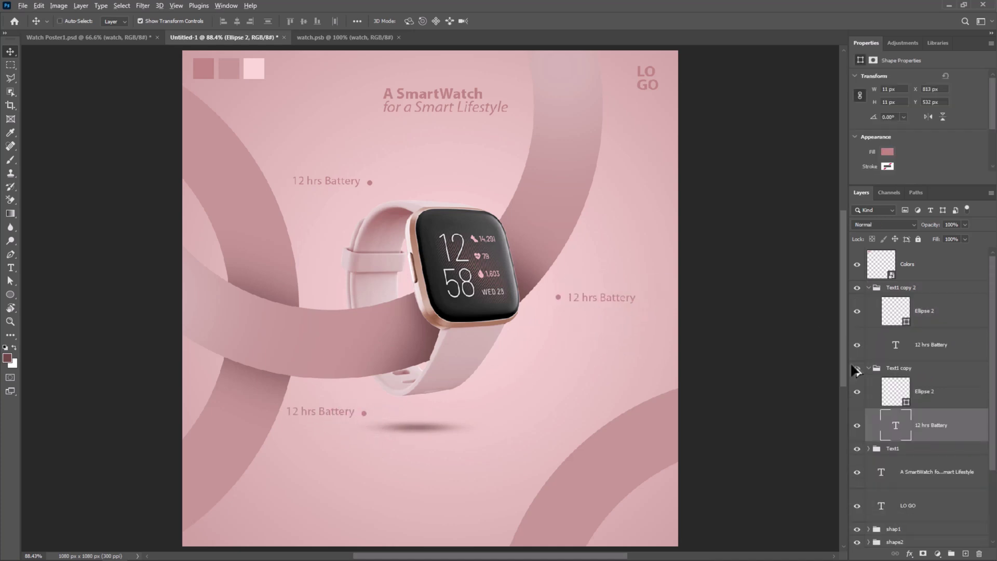
Retype the copies as 'Running Mode' (lower-left) and 'Cycling Mode' (right)
double_click(892, 425)
type("Running Mod")
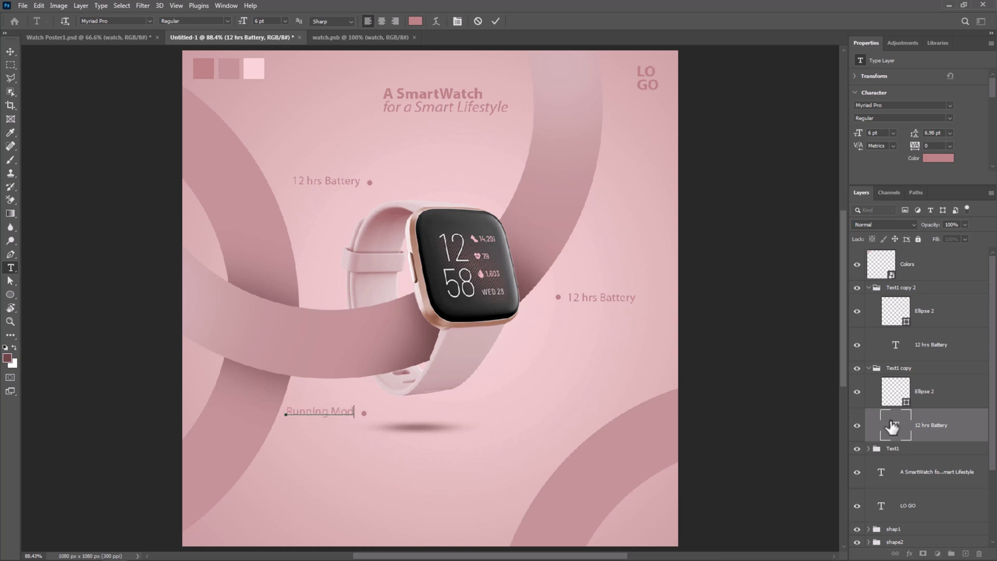
type("e")
key("ctrl+Return")
left_click(893, 349)
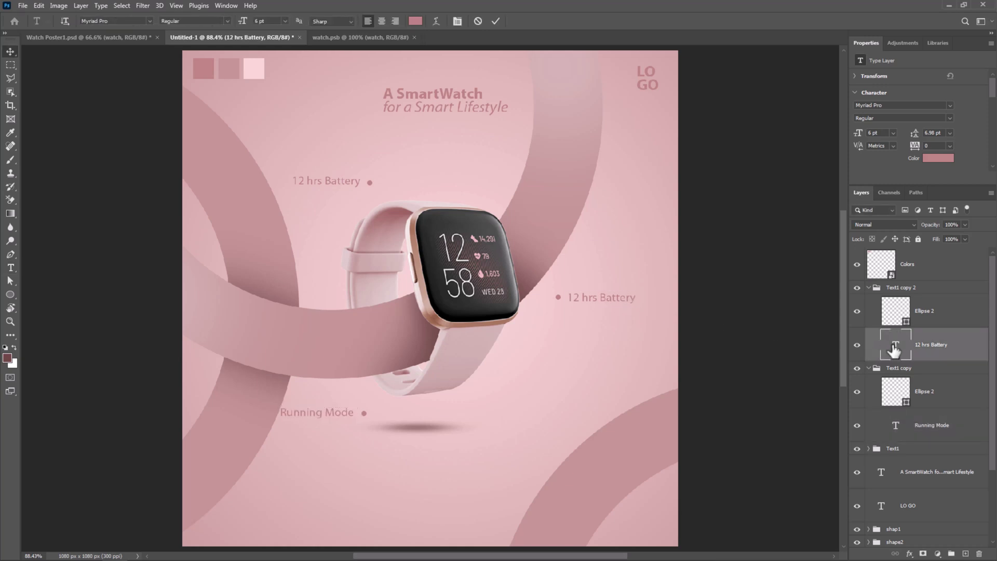
double_click(893, 349)
type("Cycling Mode")
key("ctrl+Return")
Collapse the label groups and copy the Cycling Mode label toward the poster bottom
key("v")
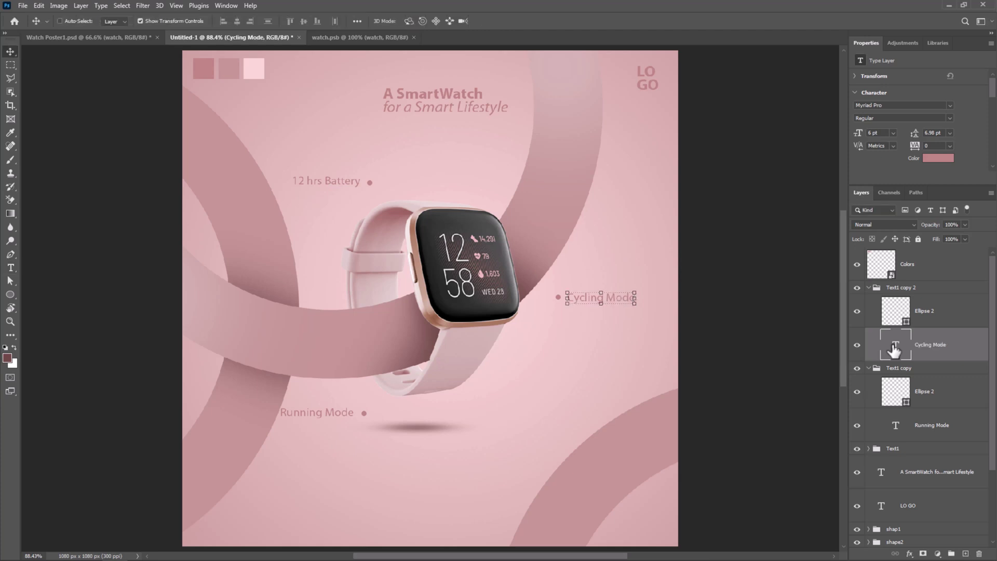
left_click(340, 417, "ctrl")
left_click(330, 185, "ctrl")
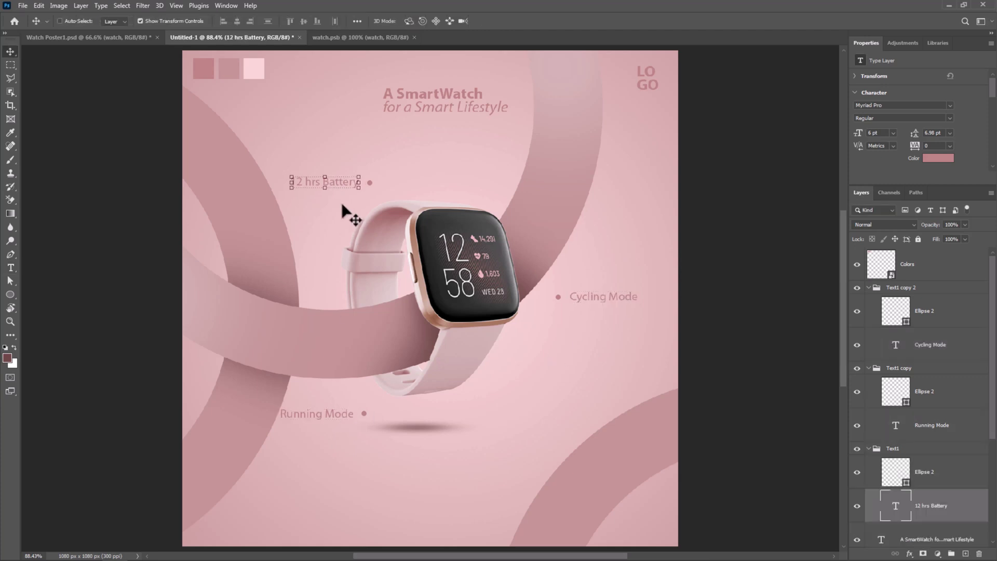
left_click(868, 288)
left_click(868, 300)
left_click(868, 313)
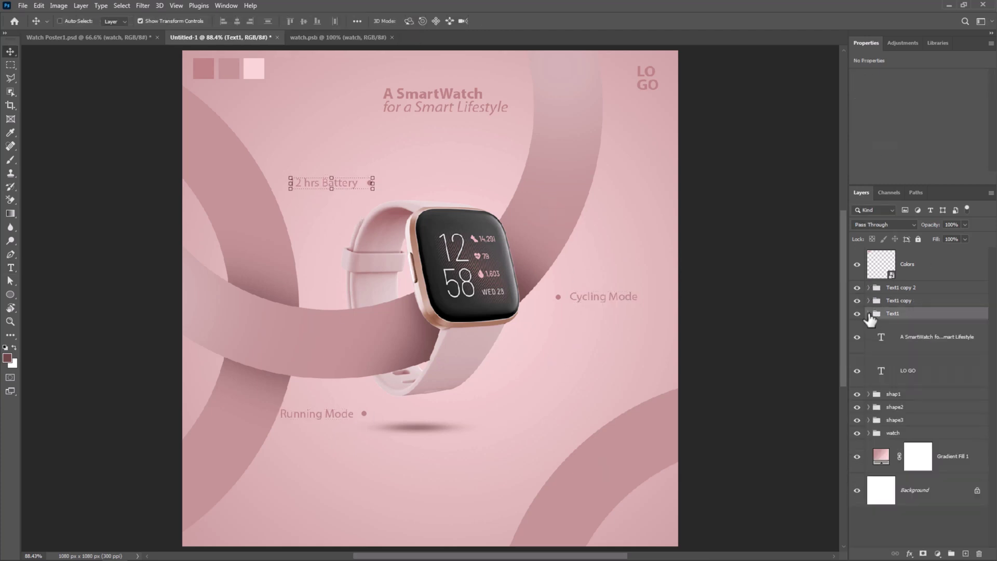
left_click(909, 288)
left_click_drag(621, 307, 395, 483)
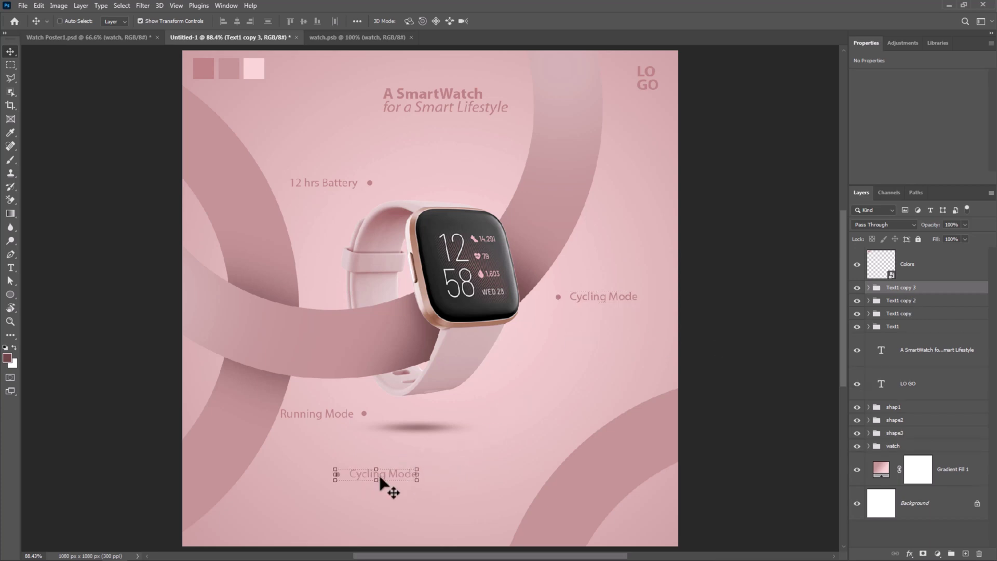
Retype the copied label as '50% off!' and enlarge it, shifting it left
double_click(399, 470)
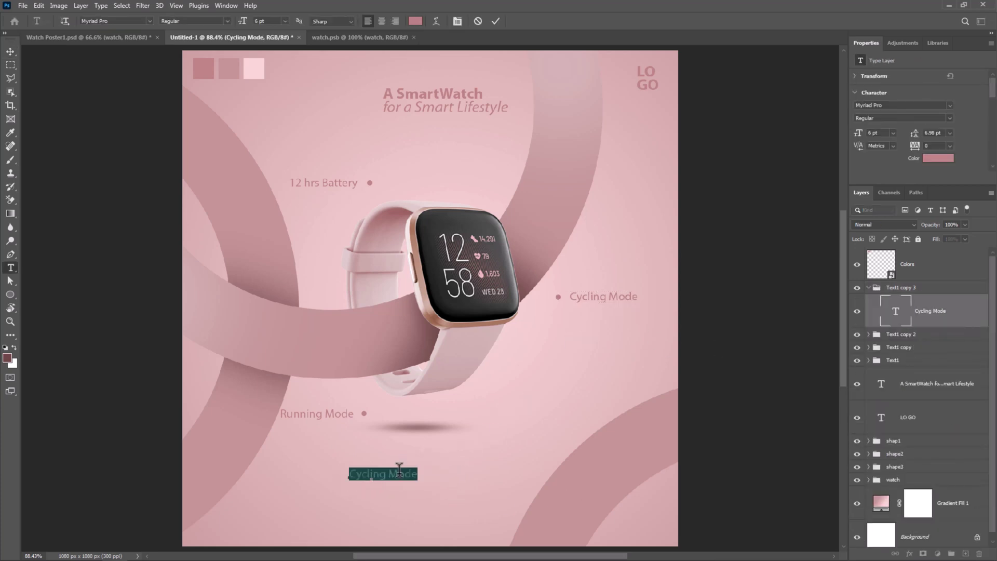
type("50% off")
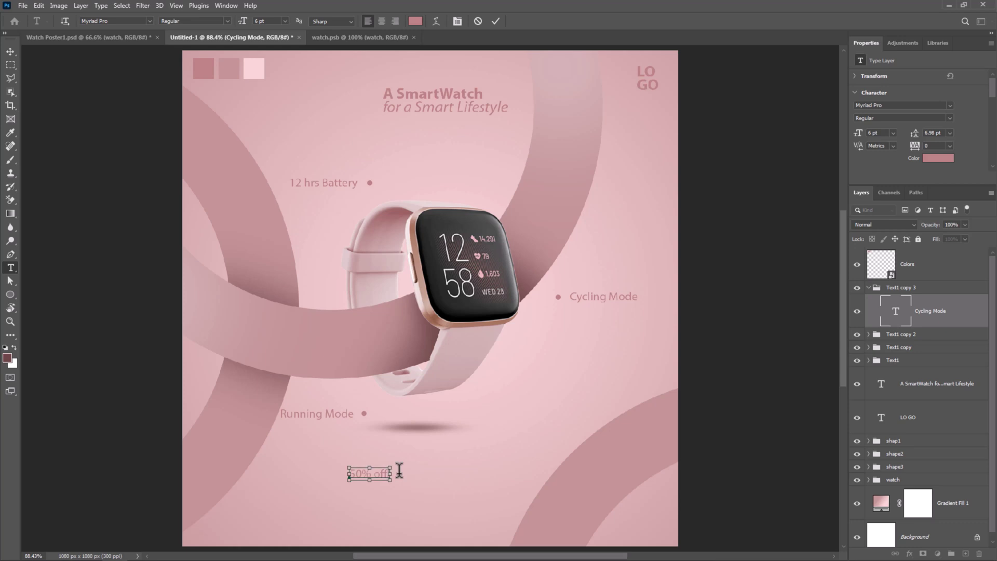
type("!")
key("ctrl+t")
left_click_drag(392, 480, 353, 483)
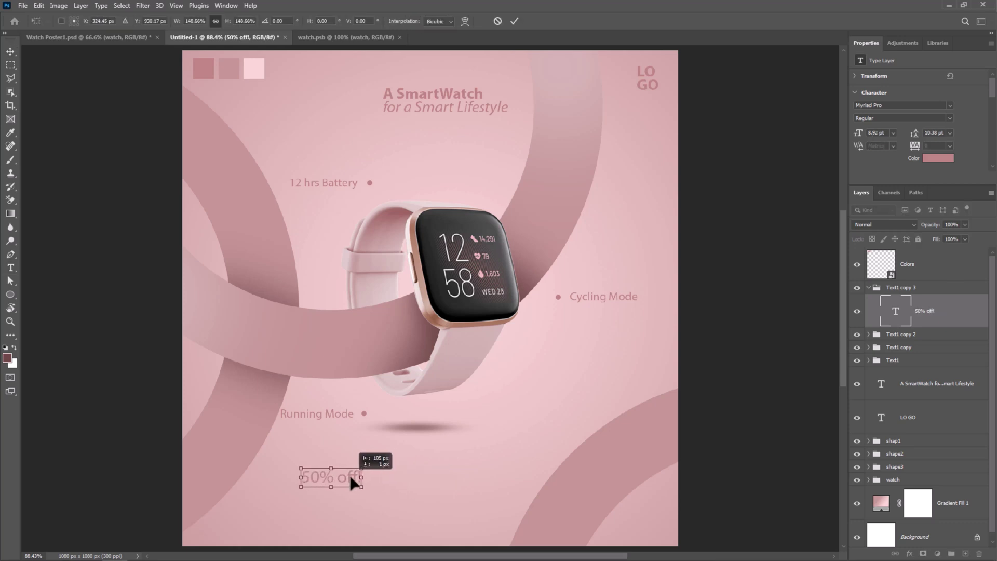
key("Return")
Duplicate the '50% off!' text, scale the lower copy much larger, and set its fill to 30%
key("ctrl+j")
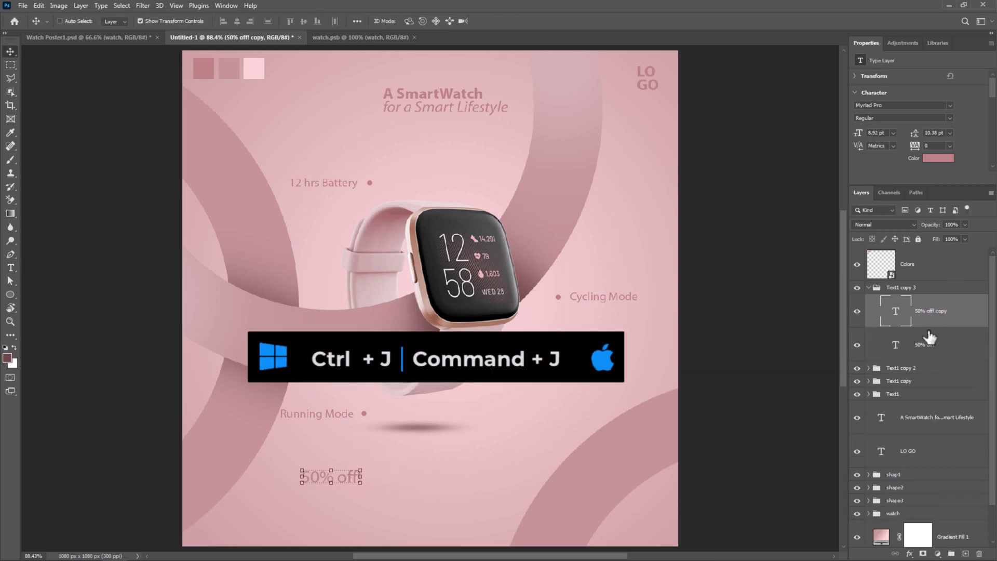
left_click(934, 349)
key("ctrl+t")
left_click_drag(360, 482, 390, 494)
key("Return")
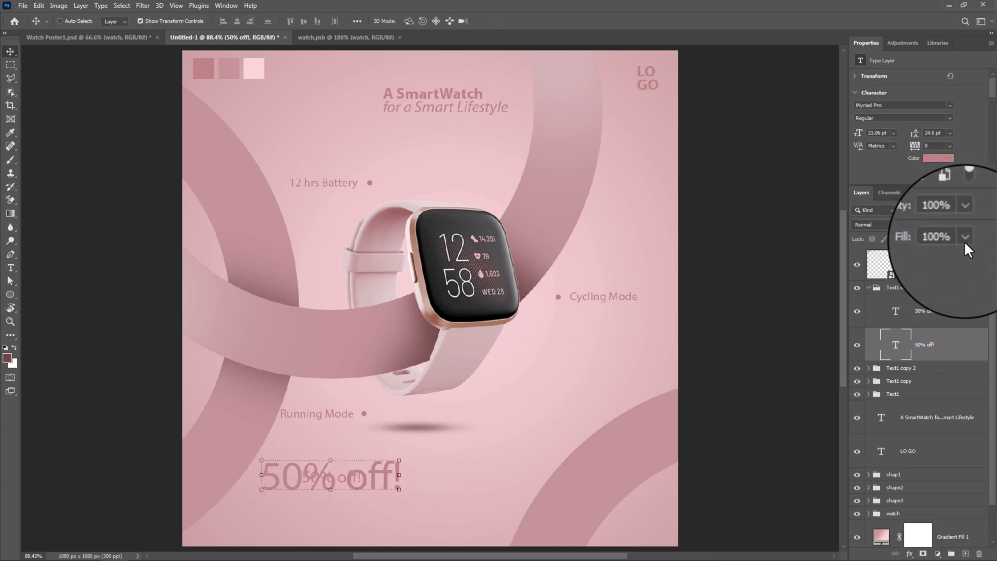
left_click(954, 244)
type("30")
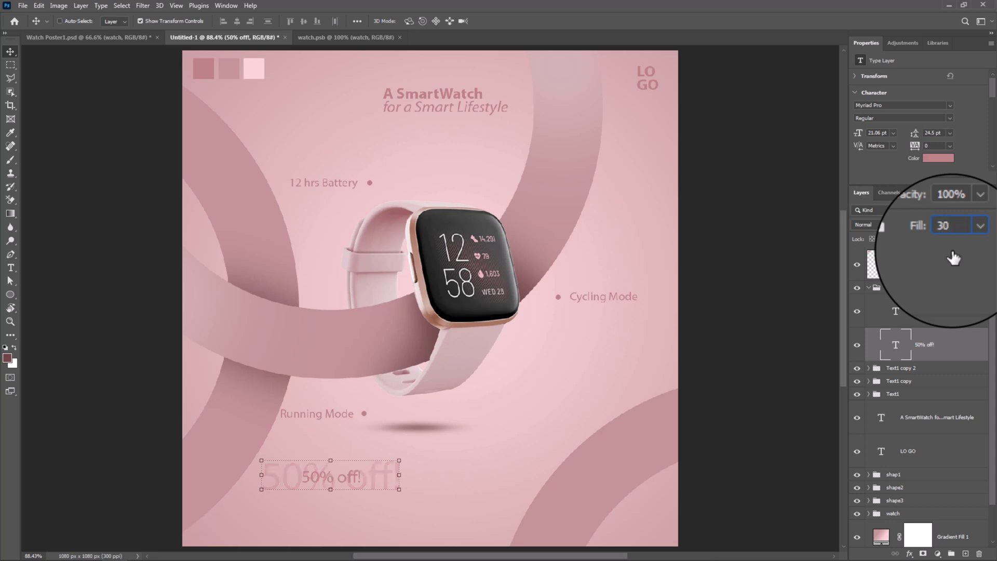
key("Return")
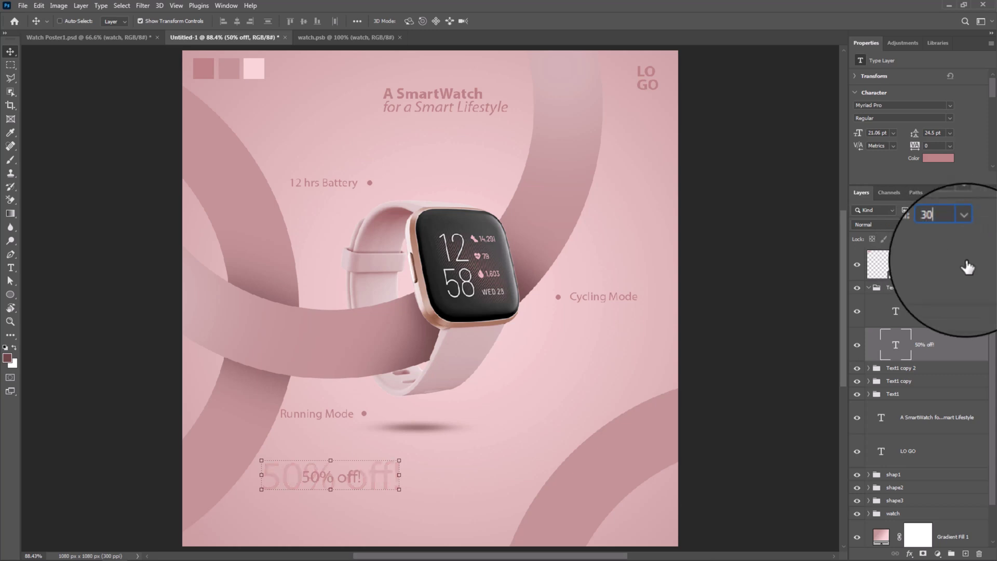
Make the large faded '50% off!' text Semibold and collapse the label group
double_click(895, 346)
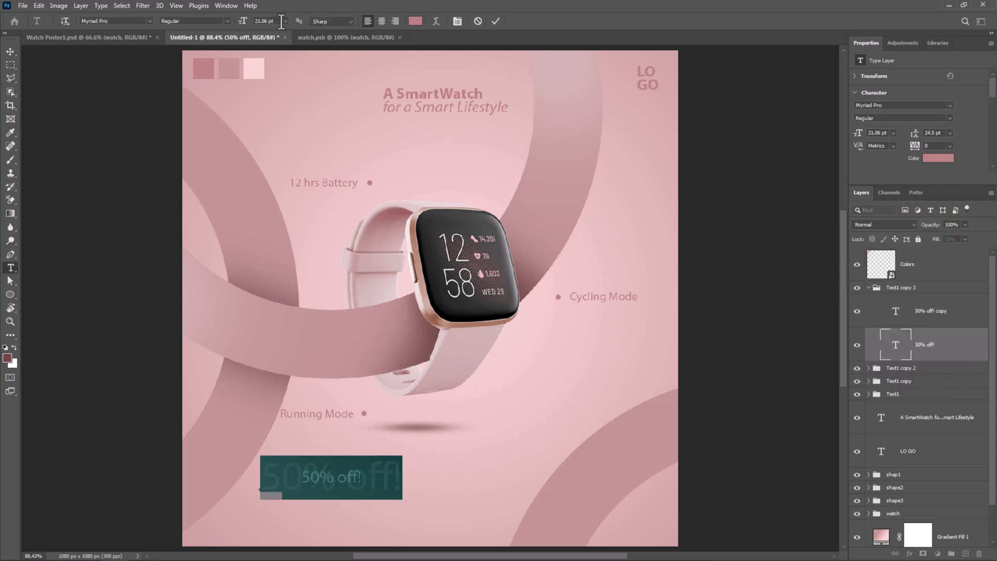
left_click(228, 21)
left_click(174, 106)
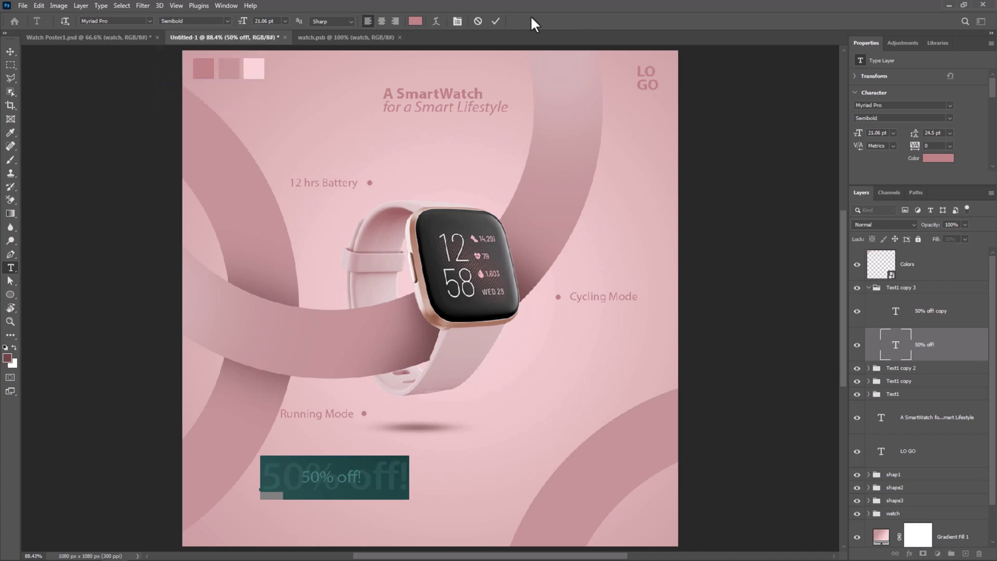
left_click(495, 21)
key("v")
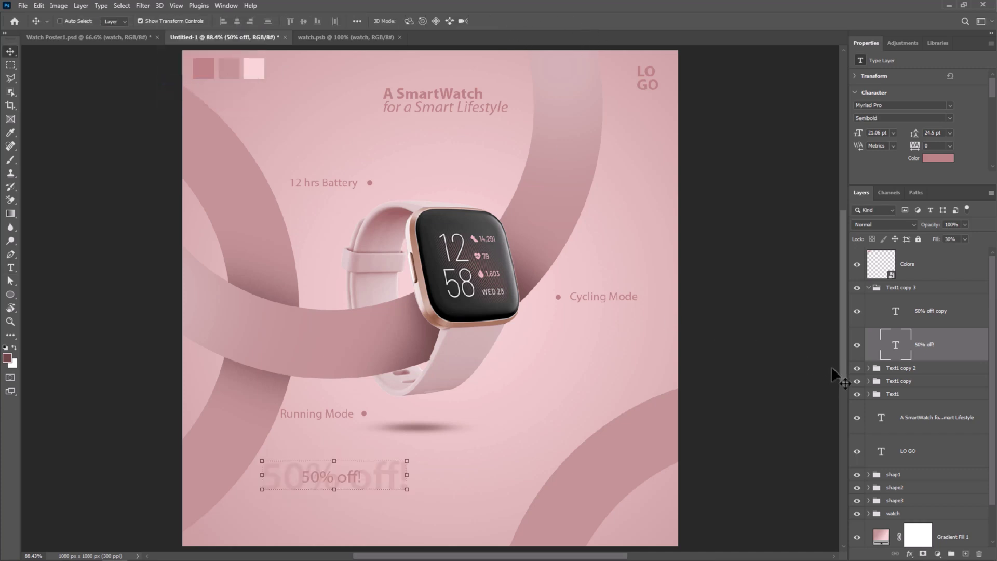
left_click(870, 287)
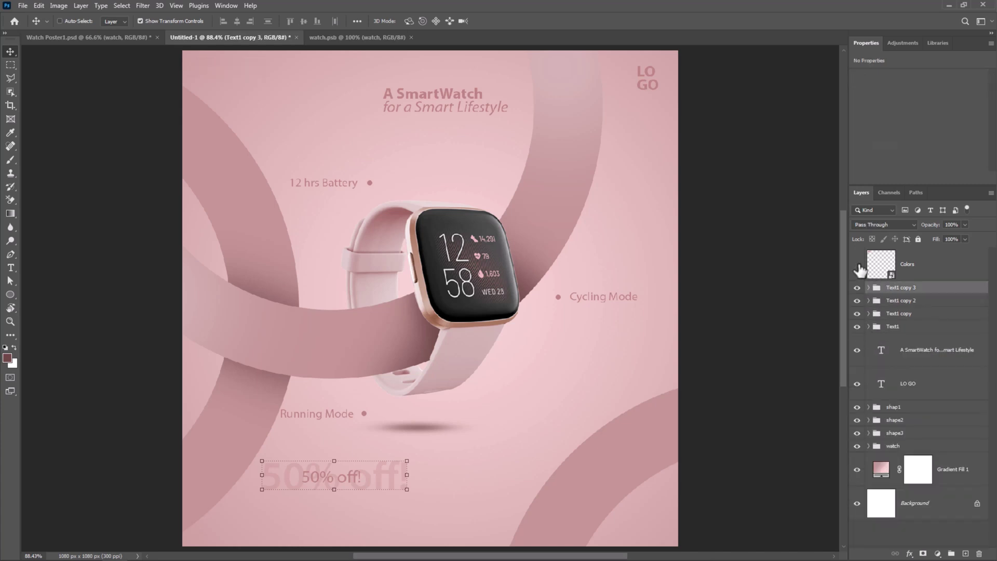